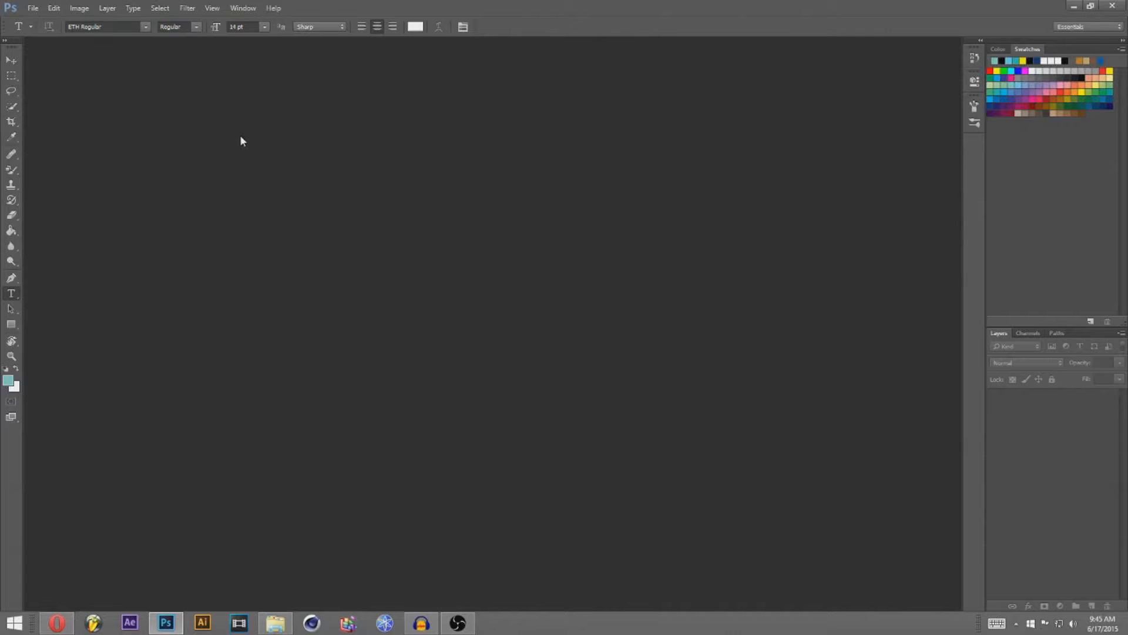
# Step: Create a new white 1280 × 720 px document at 300 ppi named 'Thumbnail'
pyautogui.click(34, 8)
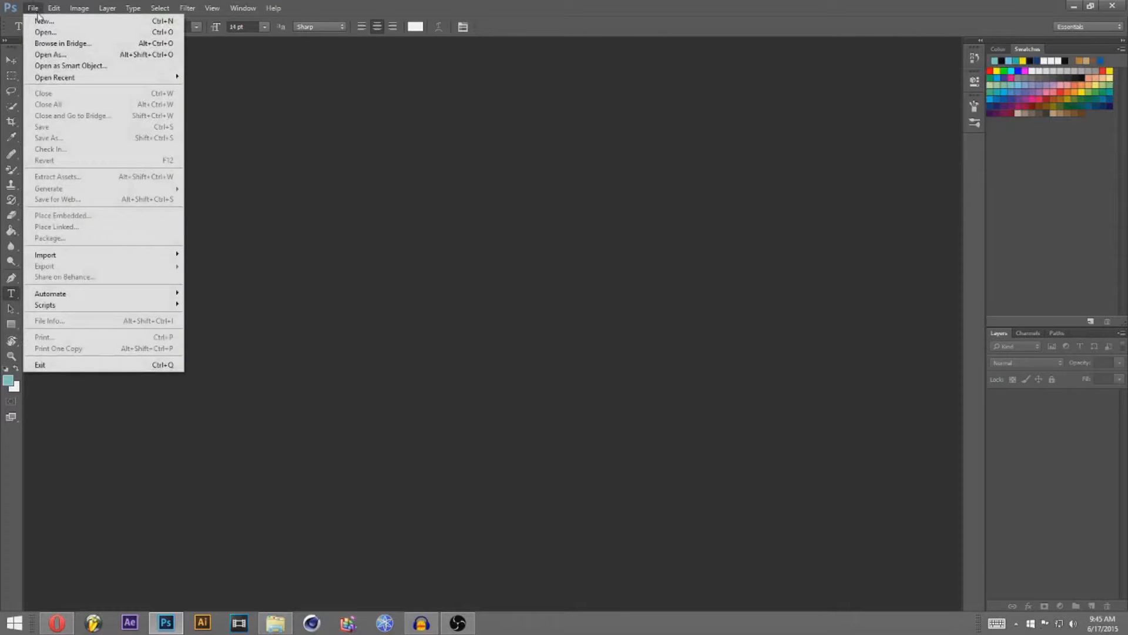
pyautogui.click(42, 20)
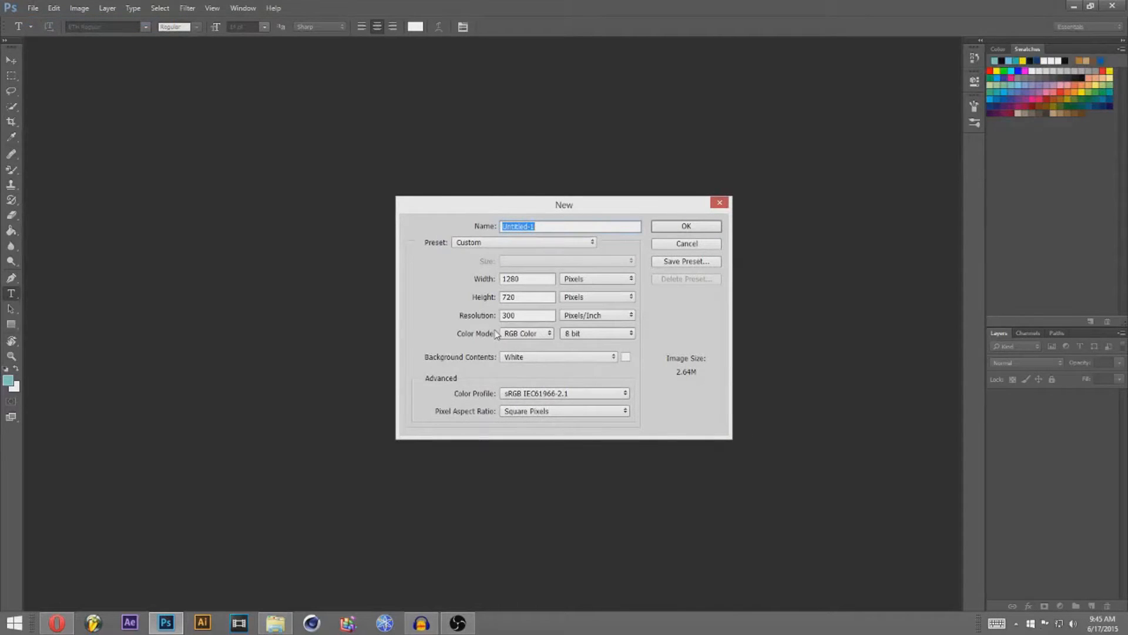
pyautogui.write('Thumbnail')
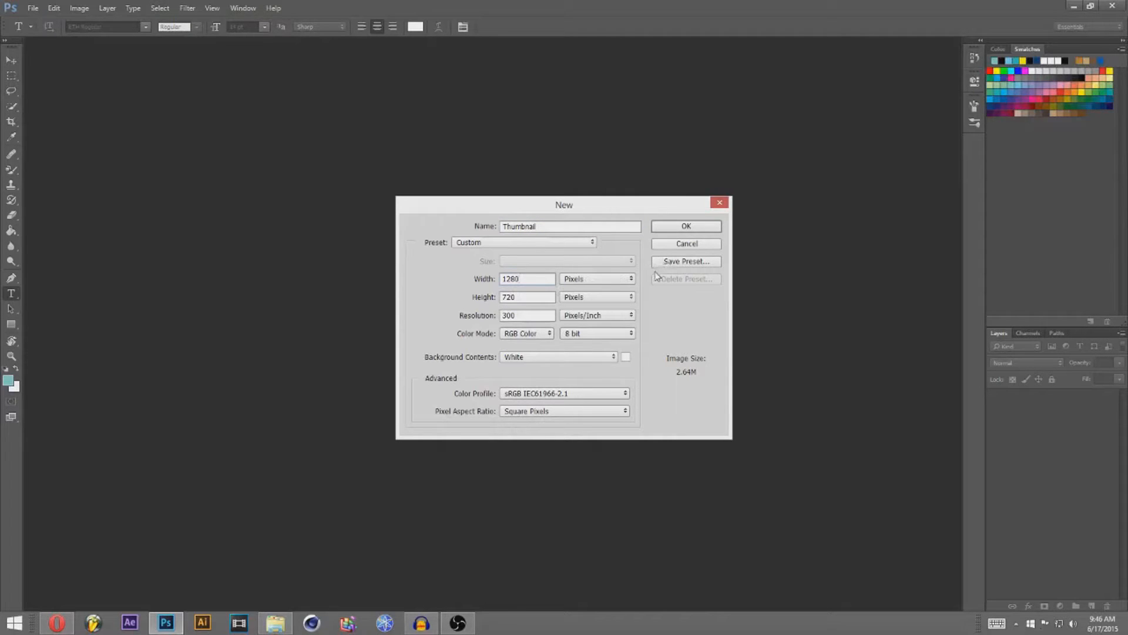
pyautogui.click(676, 225)
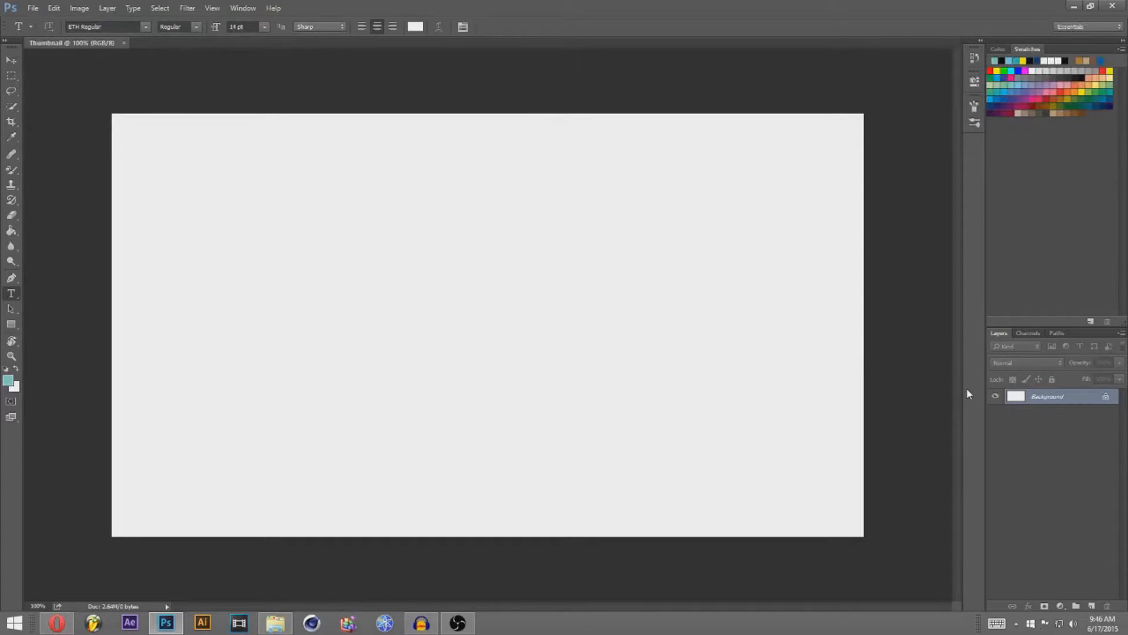
# Step: Duplicate the Background into Layer 1 and delete the original locked Background layer
pyautogui.hotkey('ctrl', 'j')
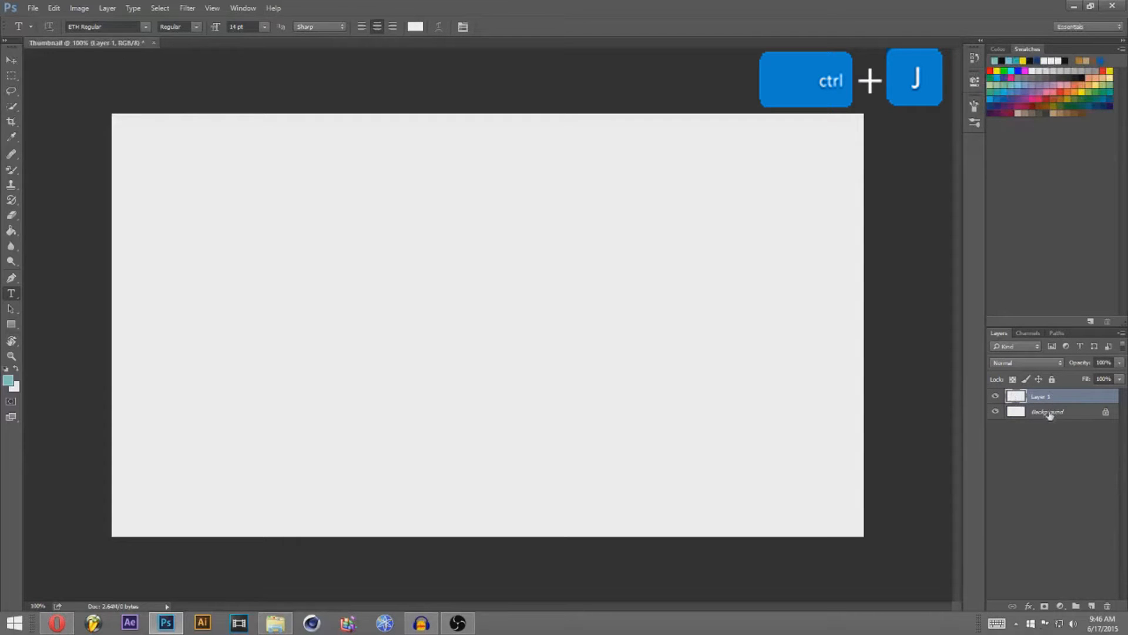
pyautogui.click(1038, 415)
pyautogui.press('Delete')
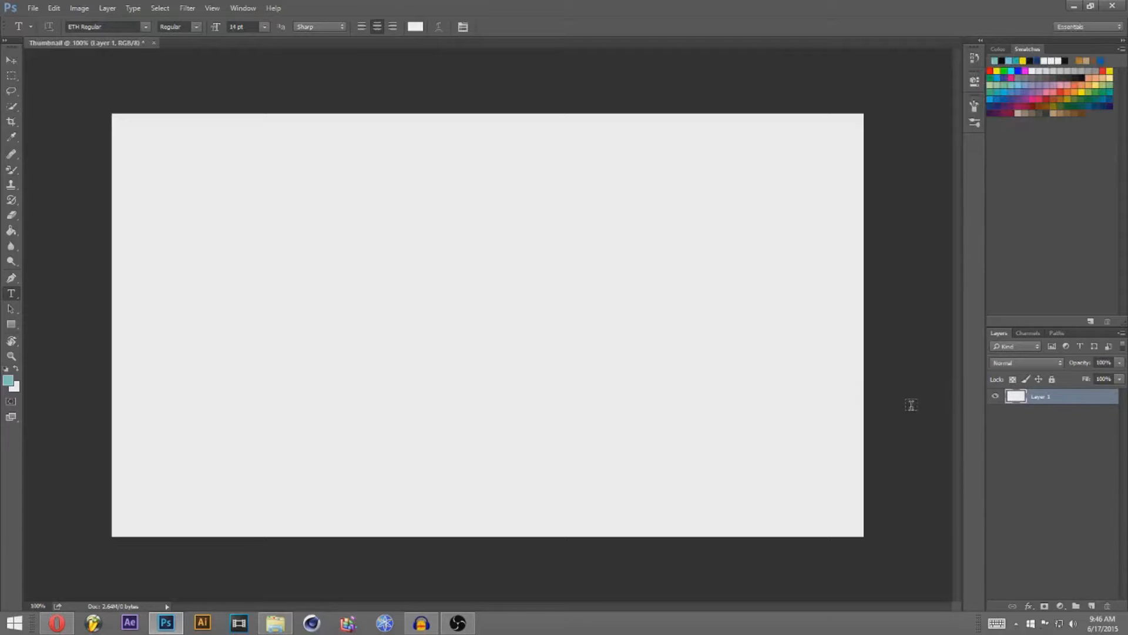
pyautogui.click(10, 327)
# Step: Draw a black-filled rectangle over the canvas and shift it left to cover the left half
pyautogui.moveTo(74, 103); pyautogui.dragTo(843, 553)
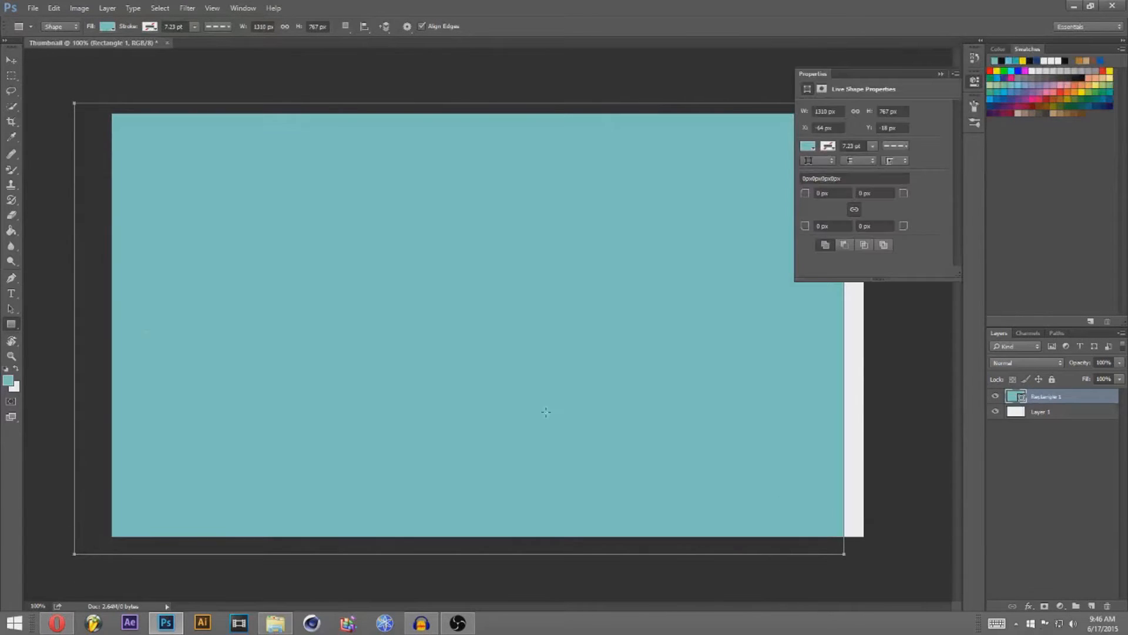
pyautogui.click(808, 146)
pyautogui.click(808, 207)
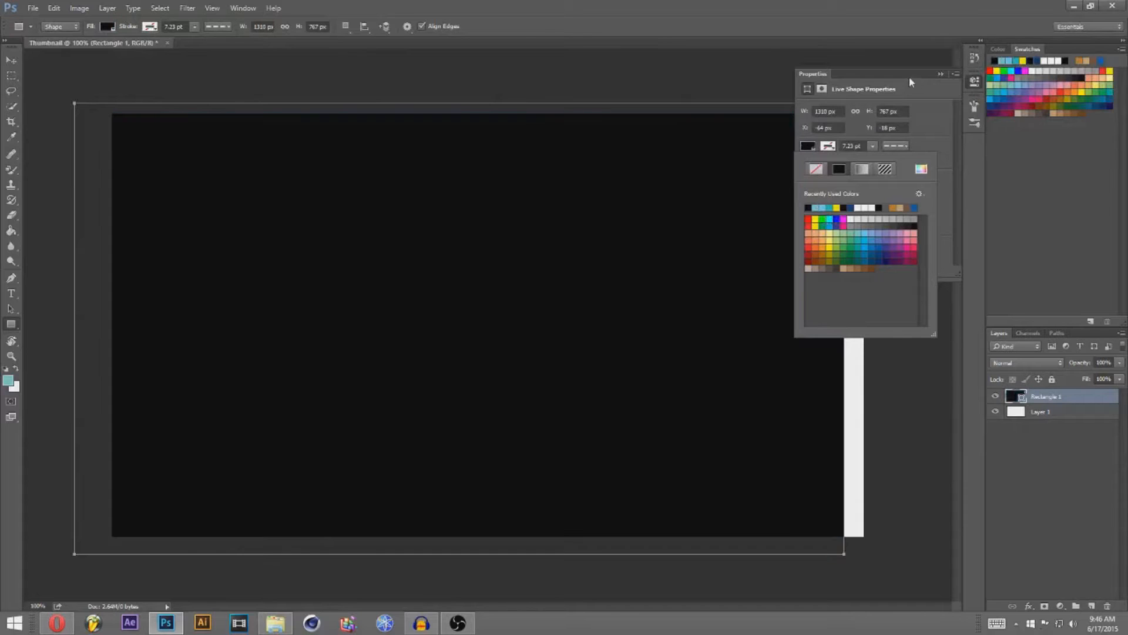
pyautogui.click(943, 74)
pyautogui.click(16, 63)
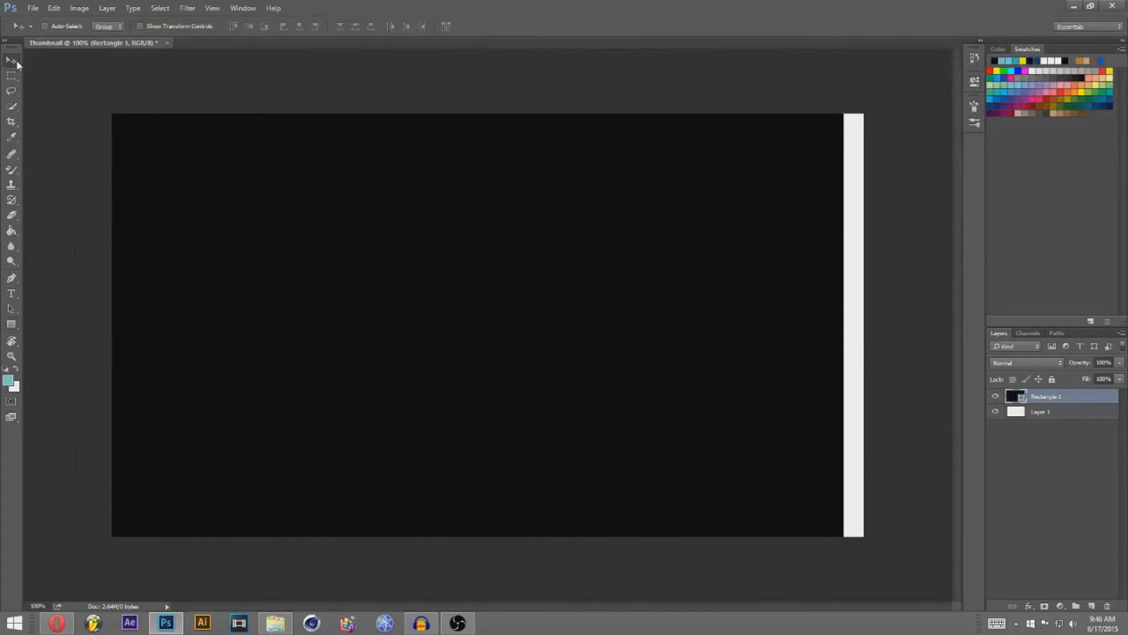
pyautogui.moveTo(730, 256); pyautogui.dragTo(418, 252)
# Step: Rotate the black rectangle about 45° and stretch it so its edge forms a diagonal split
pyautogui.hotkey('ctrl', 't')
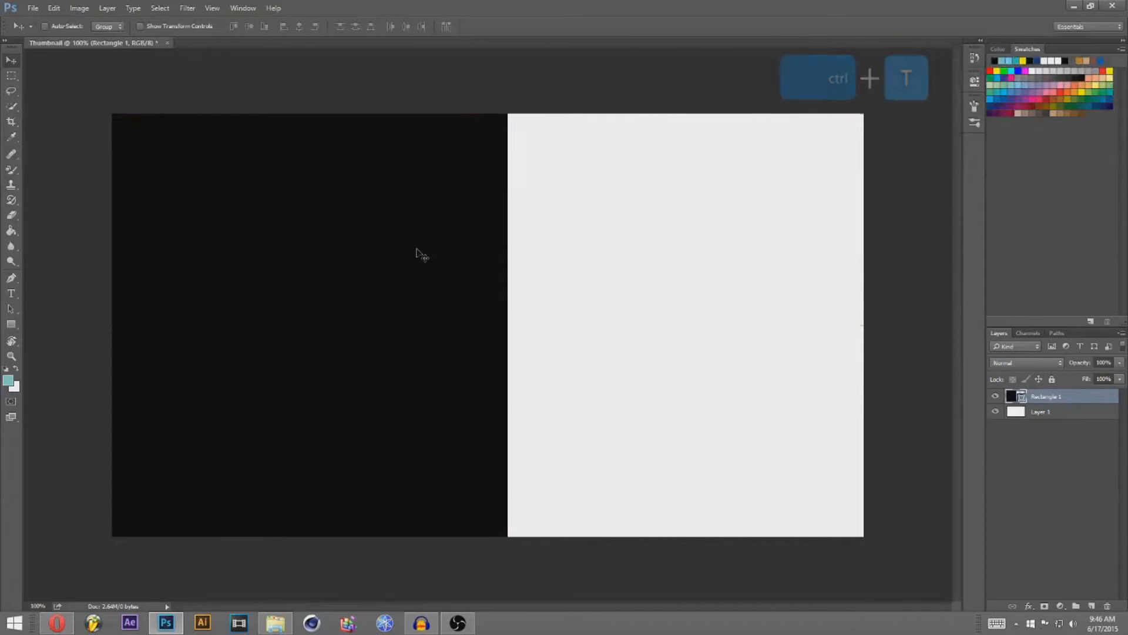
pyautogui.moveTo(538, 72); pyautogui.dragTo(806, 496)
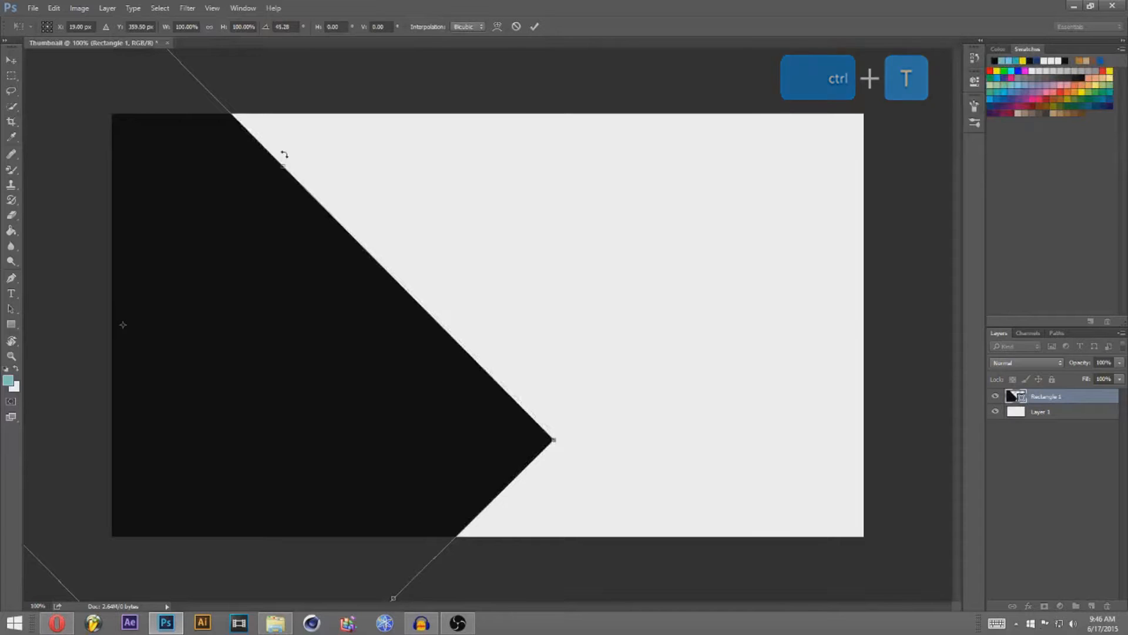
pyautogui.moveTo(284, 155); pyautogui.dragTo(381, 28)
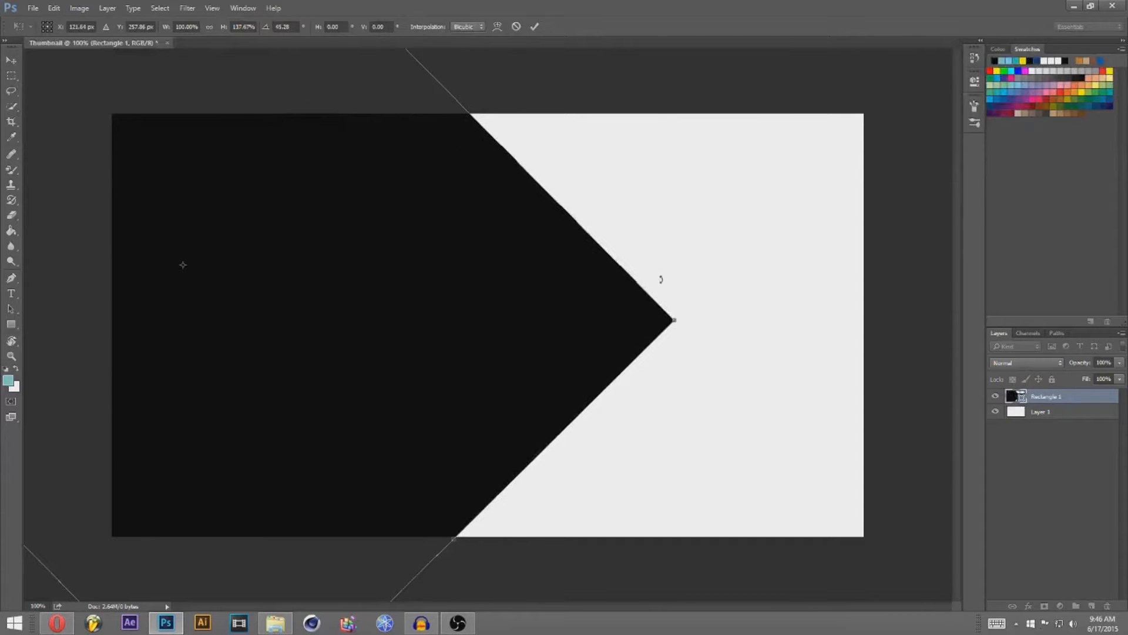
pyautogui.moveTo(672, 318); pyautogui.dragTo(703, 89)
pyautogui.press('Return')
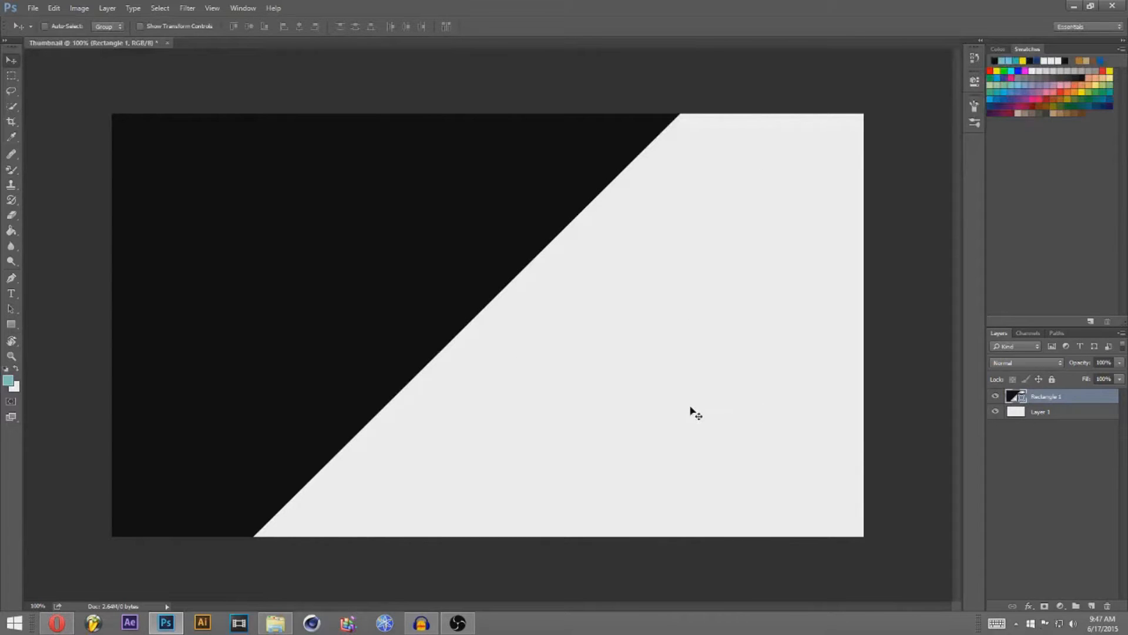
pyautogui.click(1050, 416)
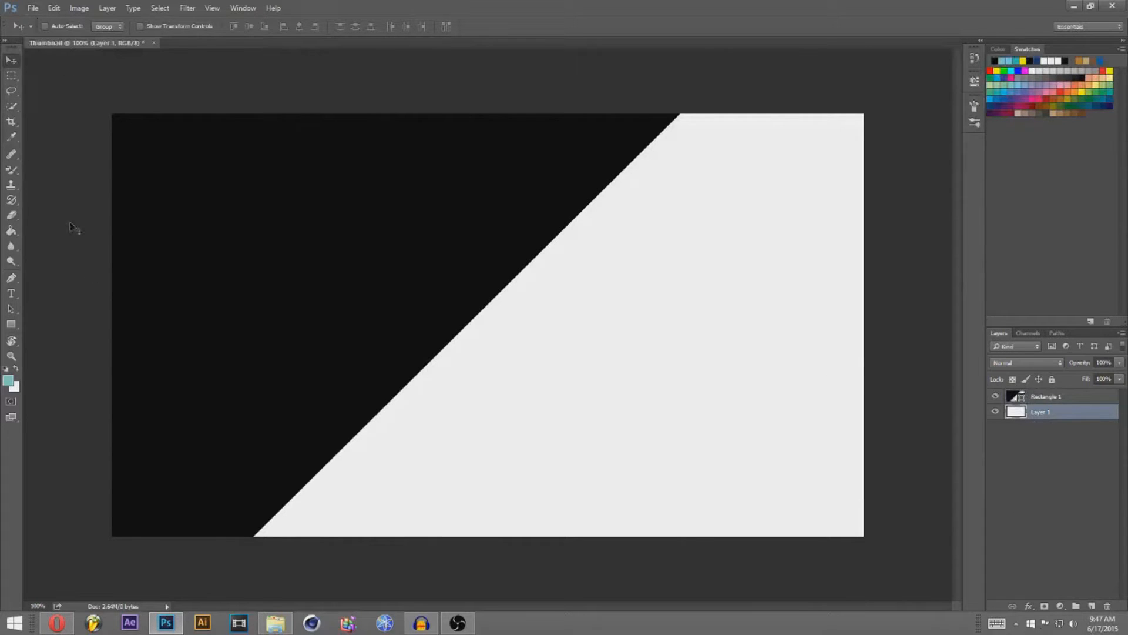
pyautogui.click(54, 627)
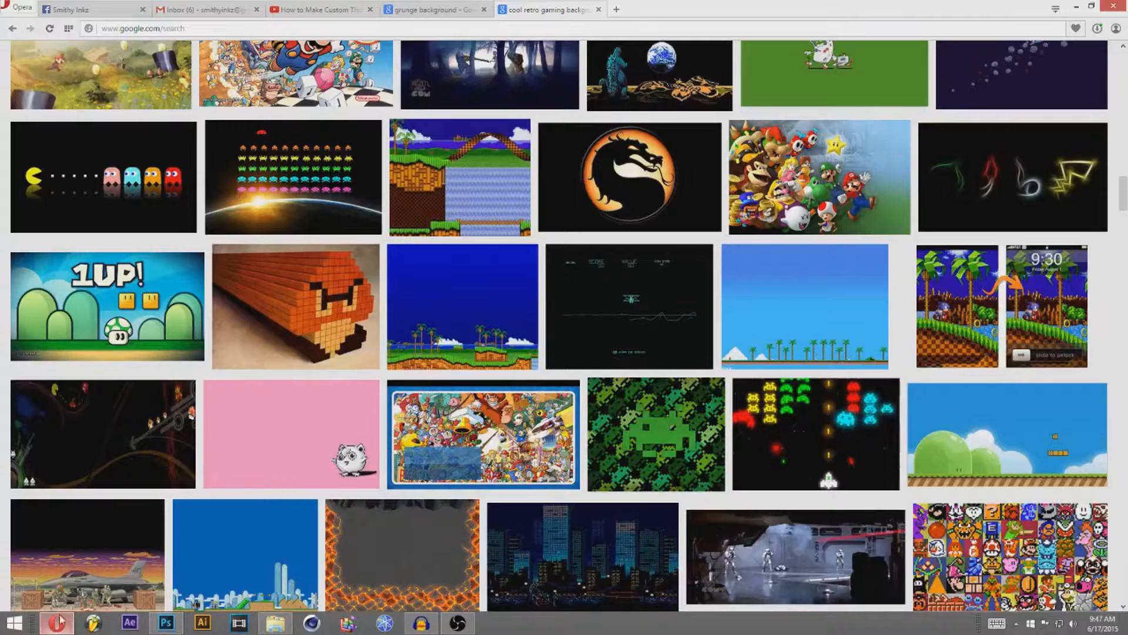
pyautogui.scroll(20, 344, 185)
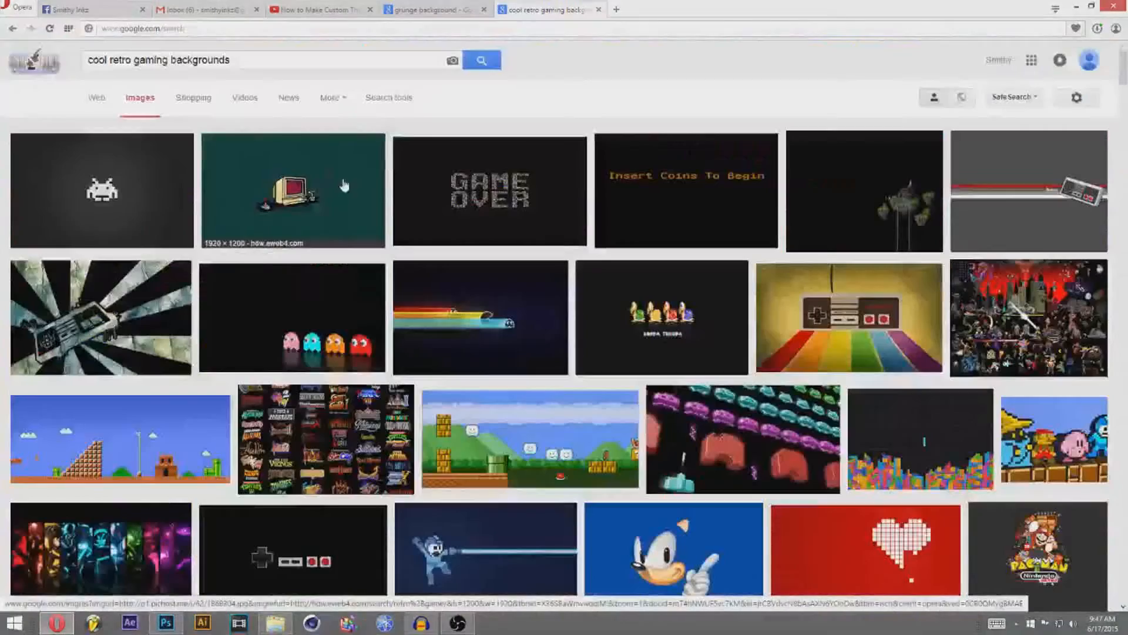
pyautogui.click(427, 9)
pyautogui.scroll(15, 553, 207)
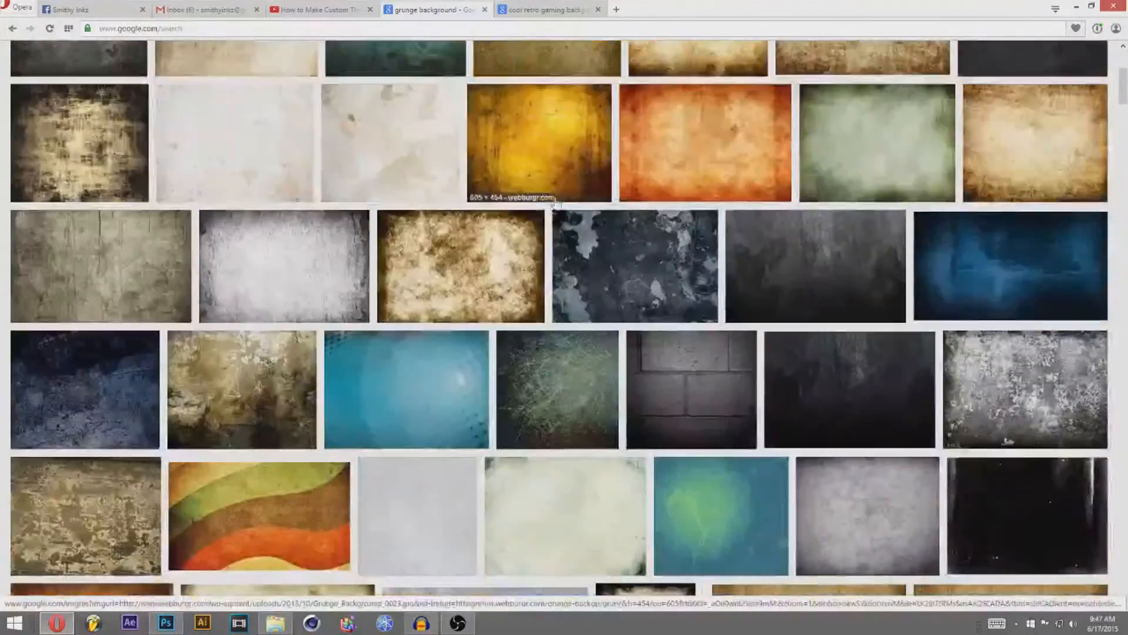
pyautogui.scroll(5, 557, 203)
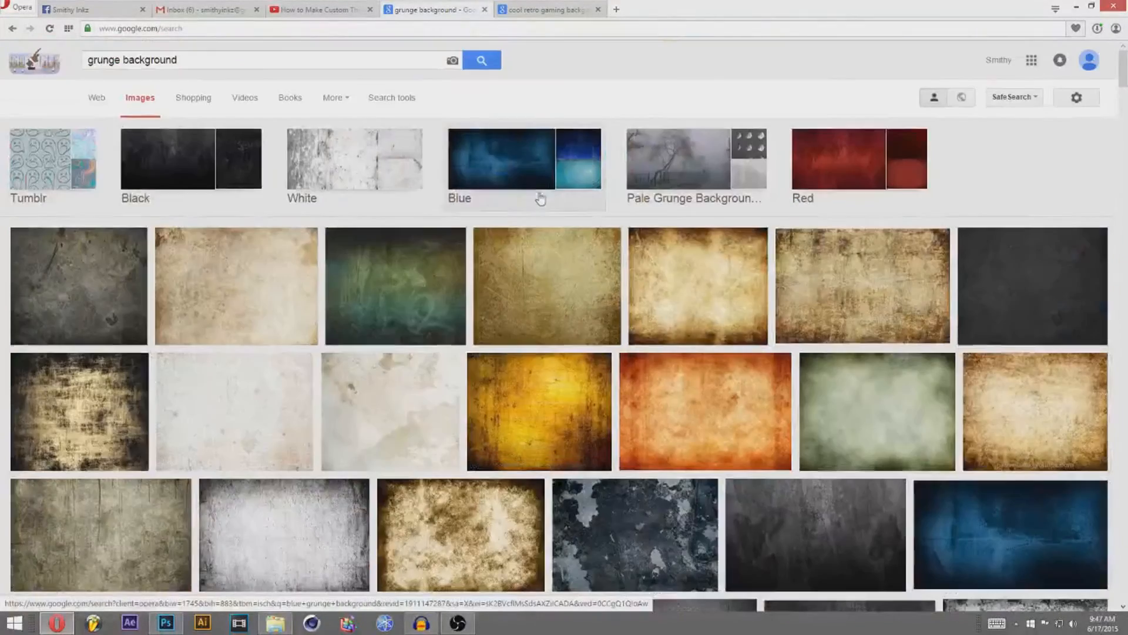
pyautogui.click(523, 11)
pyautogui.scroll(-5, 658, 253)
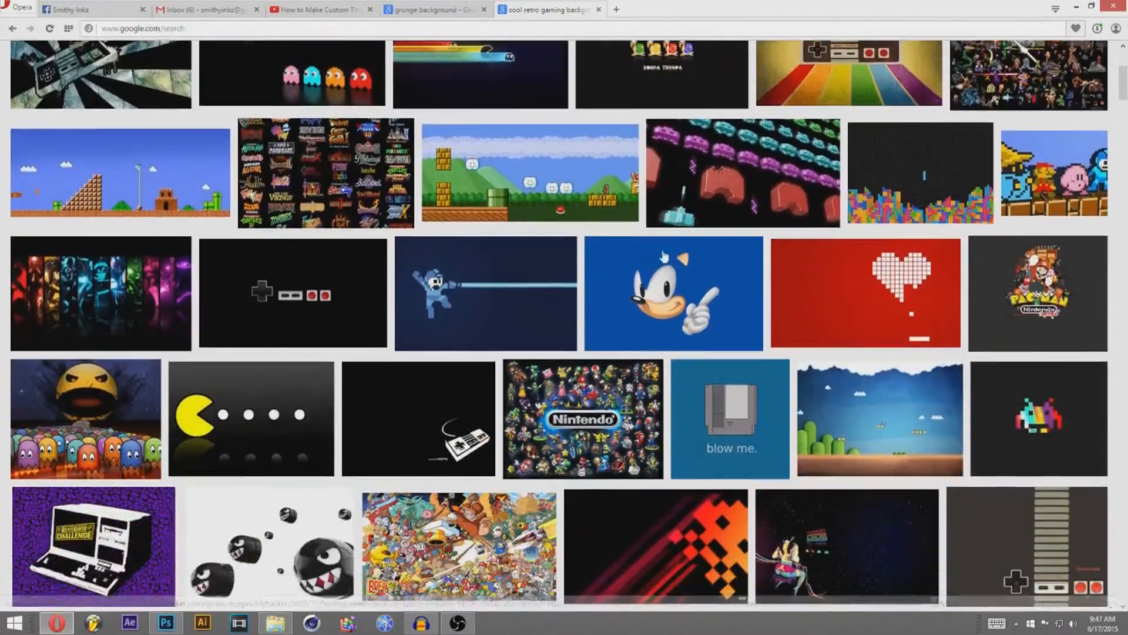
pyautogui.scroll(-10, 664, 257)
pyautogui.scroll(-5, 504, 281)
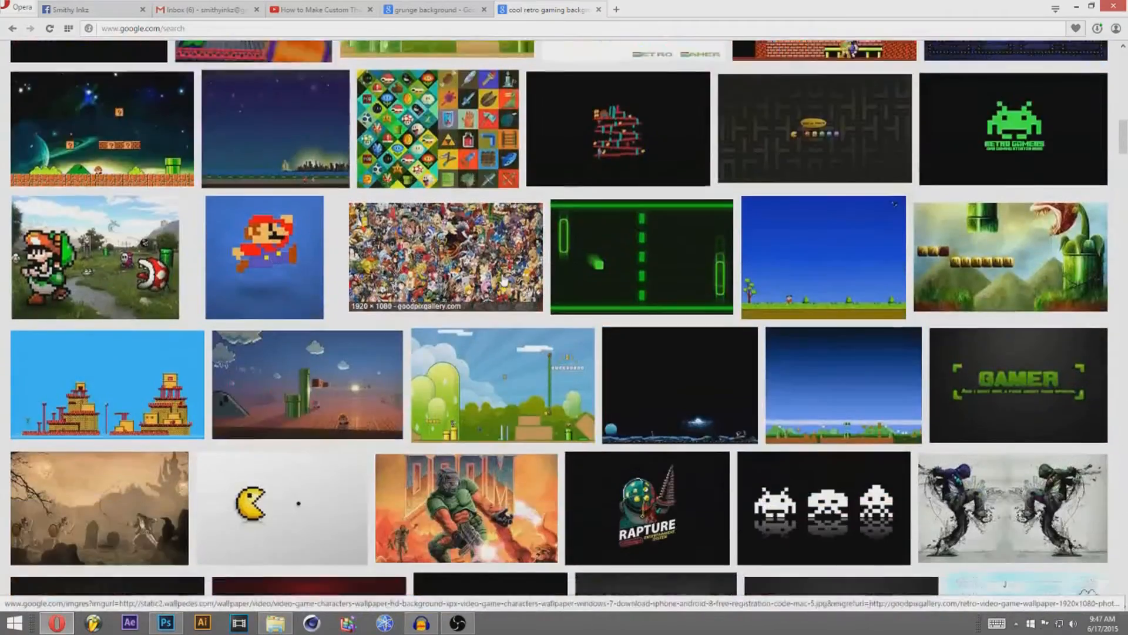
pyautogui.scroll(-3, 504, 280)
pyautogui.scroll(6, 640, 176)
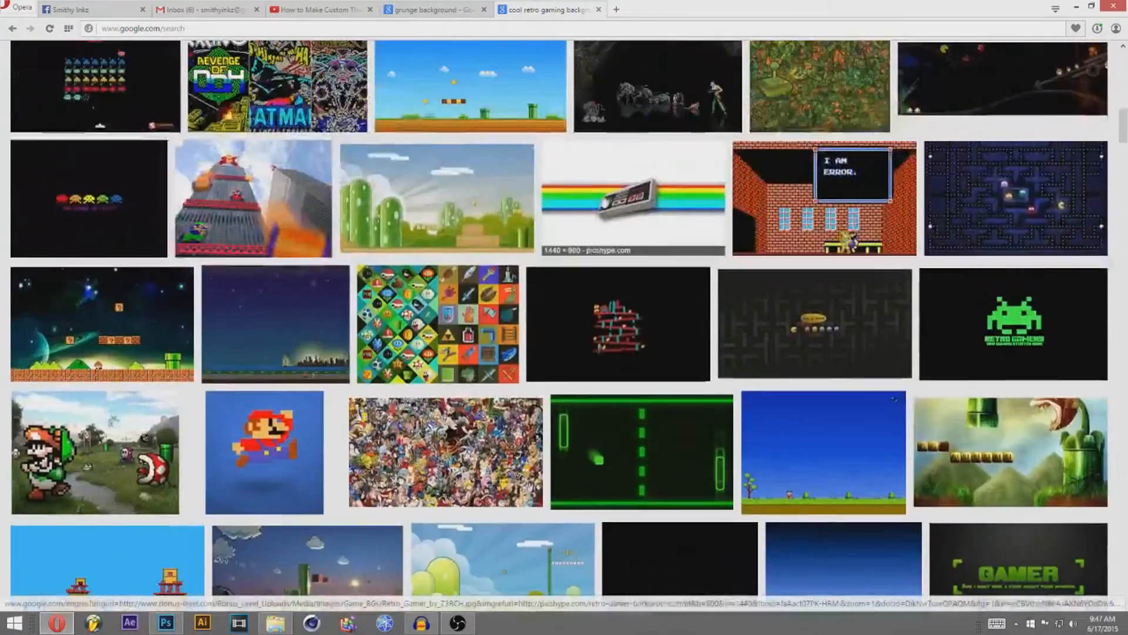
pyautogui.scroll(6, 633, 199)
pyautogui.scroll(-15, 529, 265)
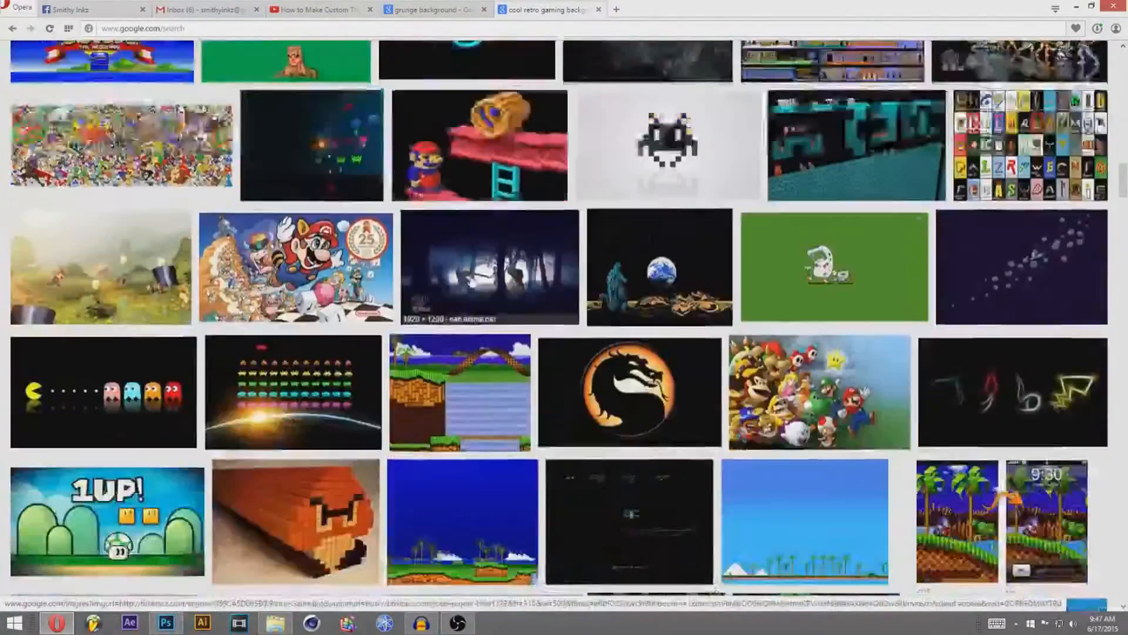
pyautogui.scroll(12, 331, 597)
pyautogui.scroll(-6, 330, 596)
pyautogui.scroll(7, 330, 597)
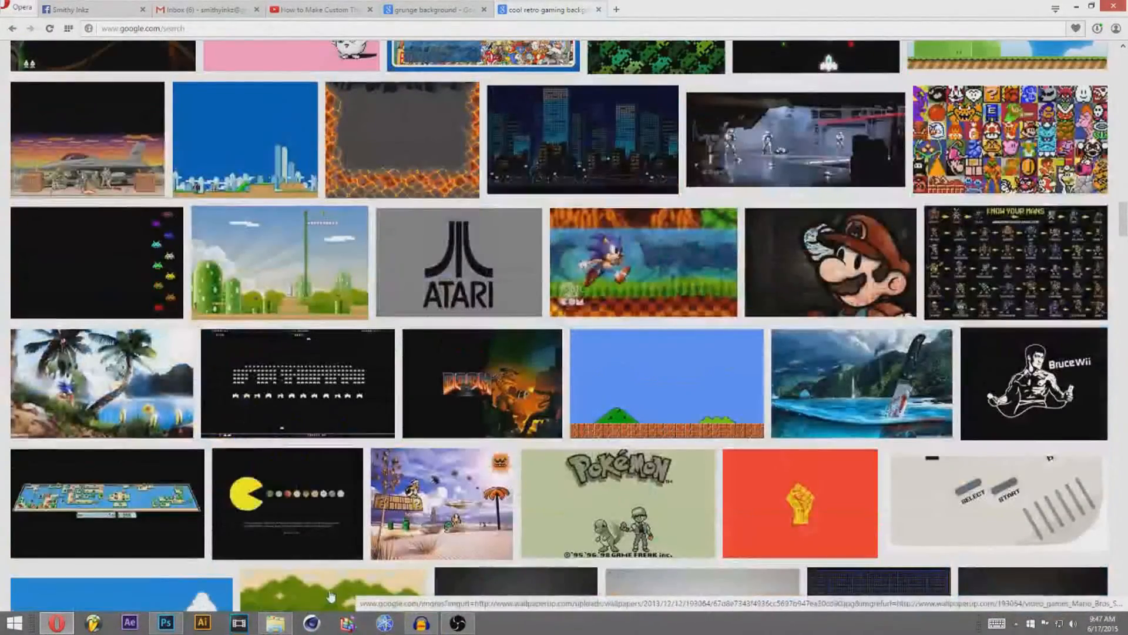
pyautogui.click(166, 622)
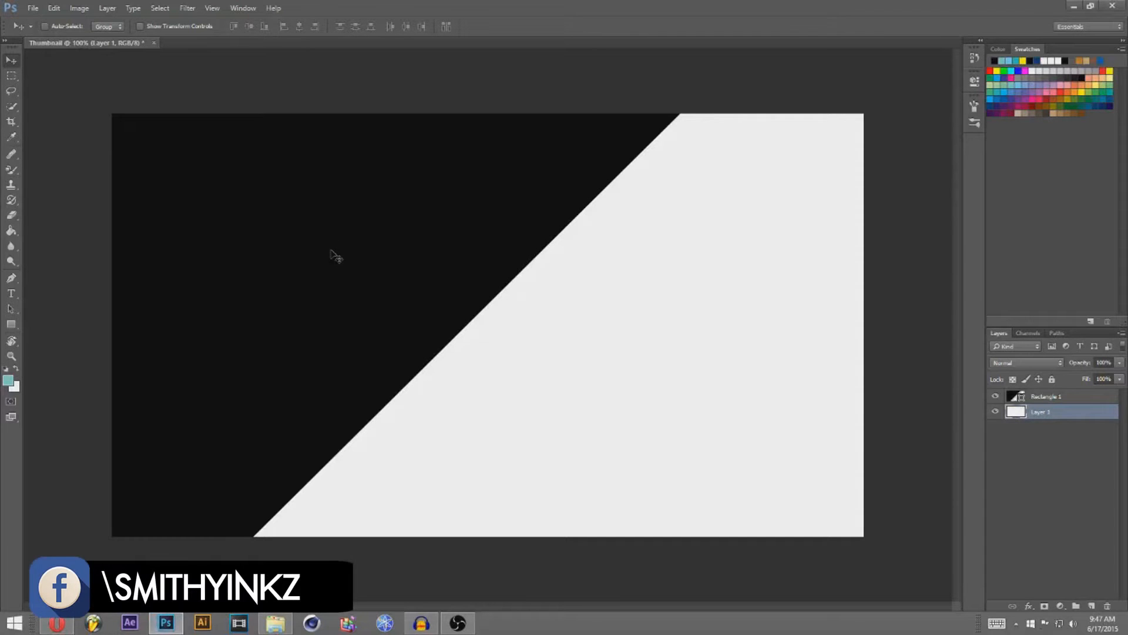
# Step: Place the scratched grey grunge texture image and move it right to fill the lower-right area
pyautogui.click(33, 9)
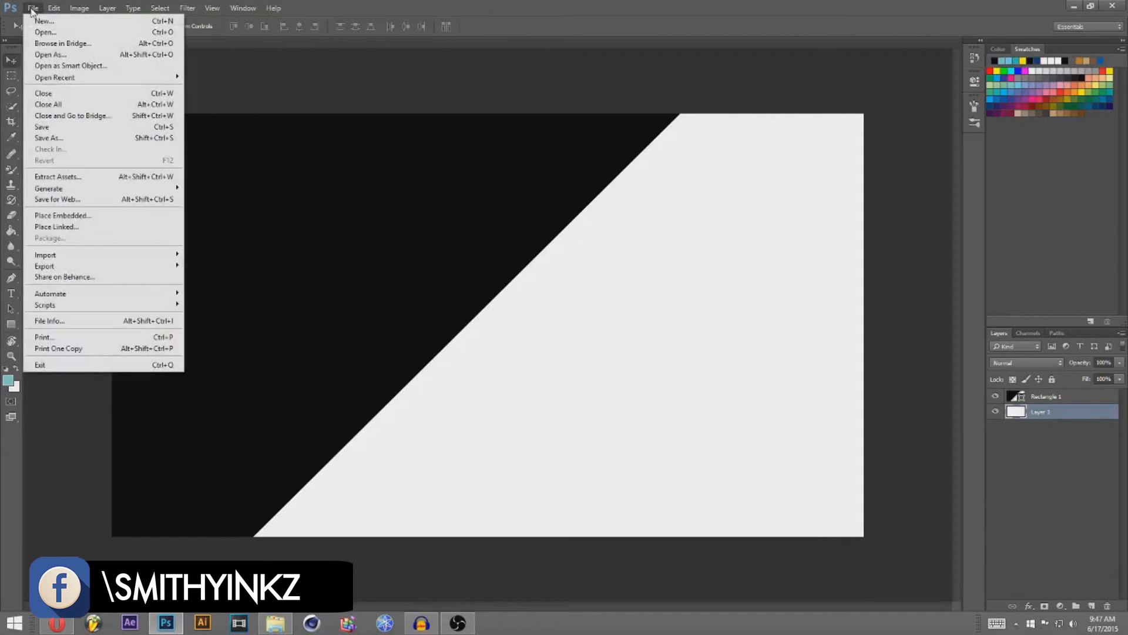
pyautogui.click(113, 216)
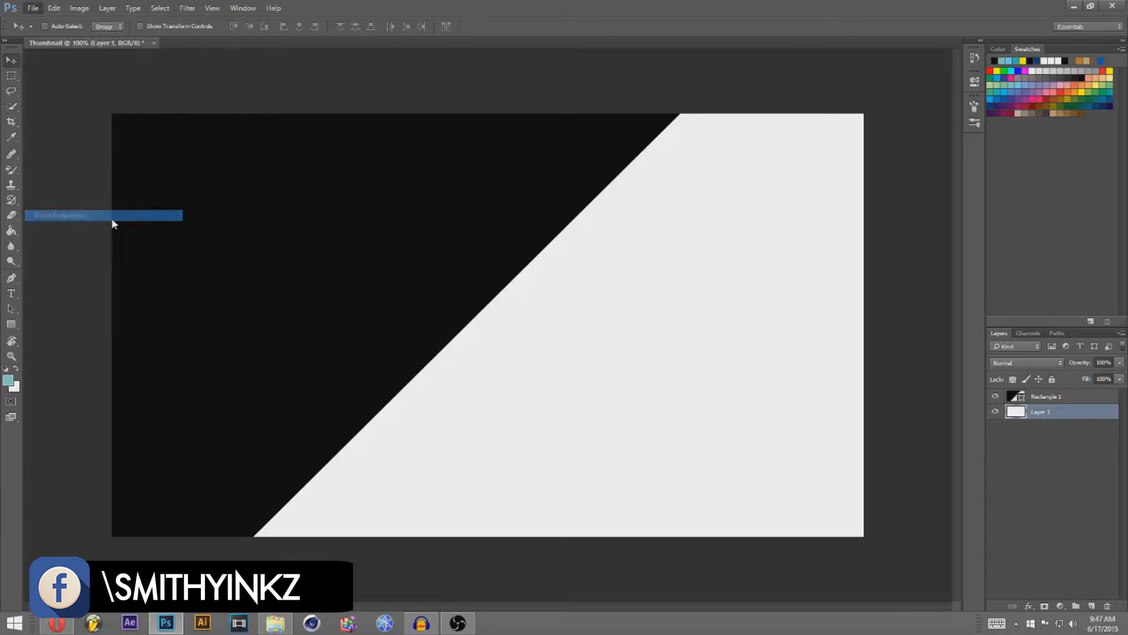
pyautogui.moveTo(741, 292); pyautogui.dragTo(741, 340)
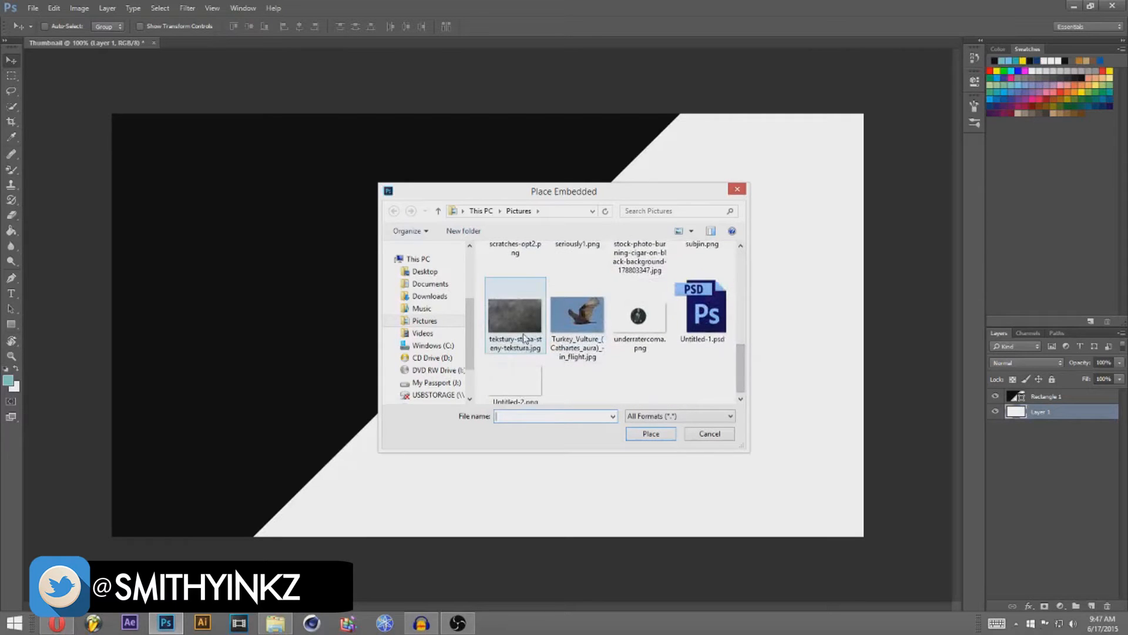
pyautogui.doubleClick(522, 306)
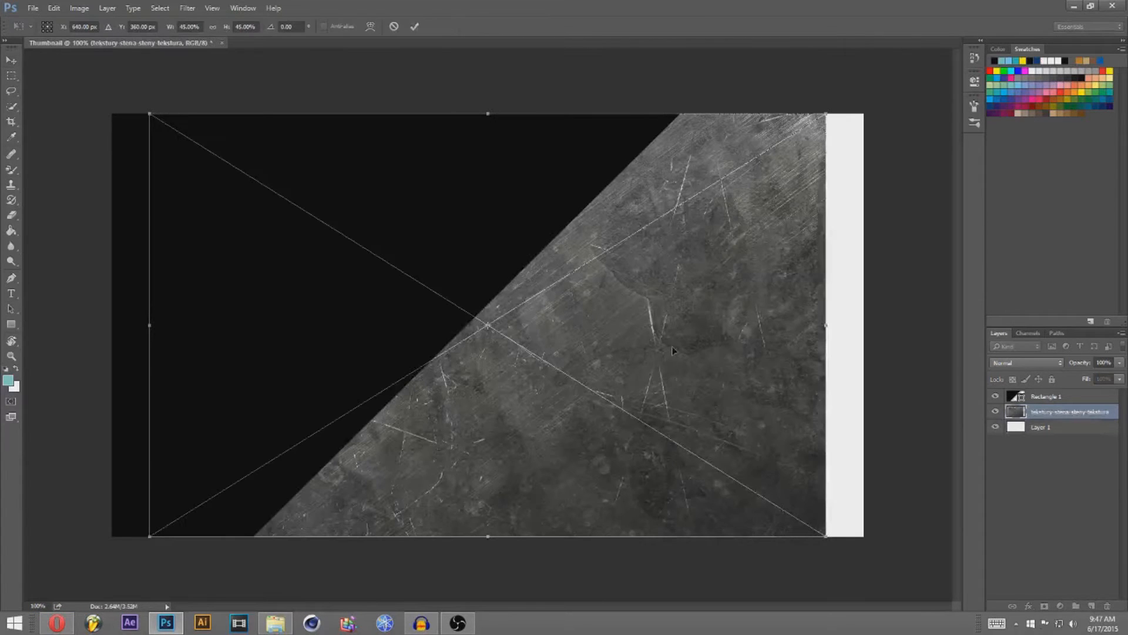
pyautogui.click(12, 59)
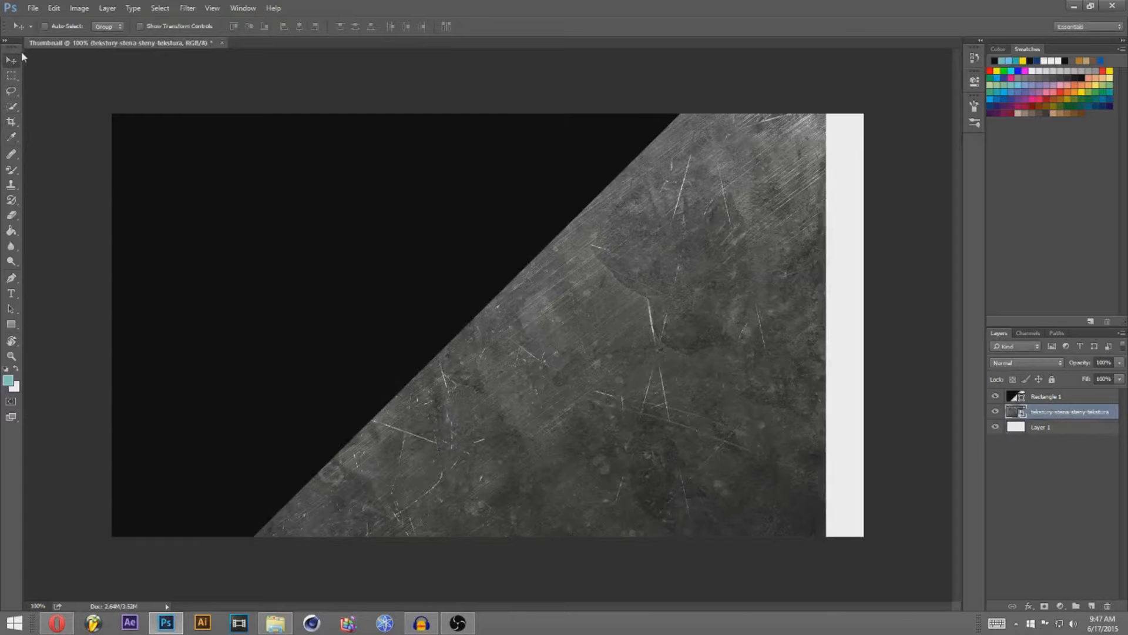
pyautogui.moveTo(529, 333); pyautogui.dragTo(604, 337)
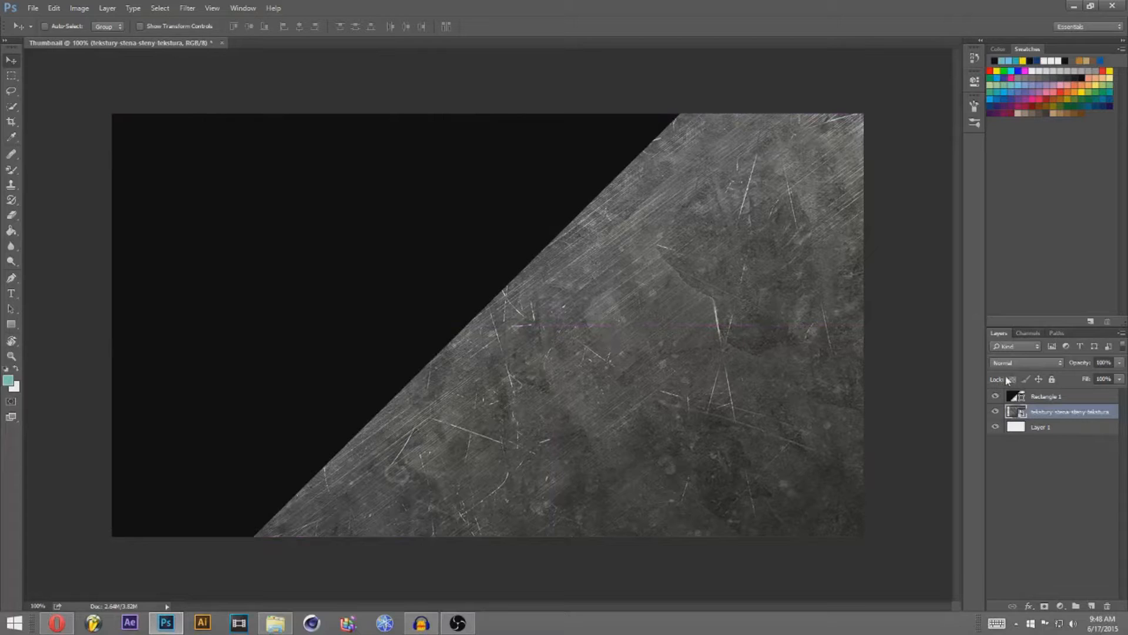
# Step: Rasterize the placed texture layer, using the Eraser tool's rasterize prompt
pyautogui.click(11, 215)
pyautogui.click(646, 341)
pyautogui.press('Return')
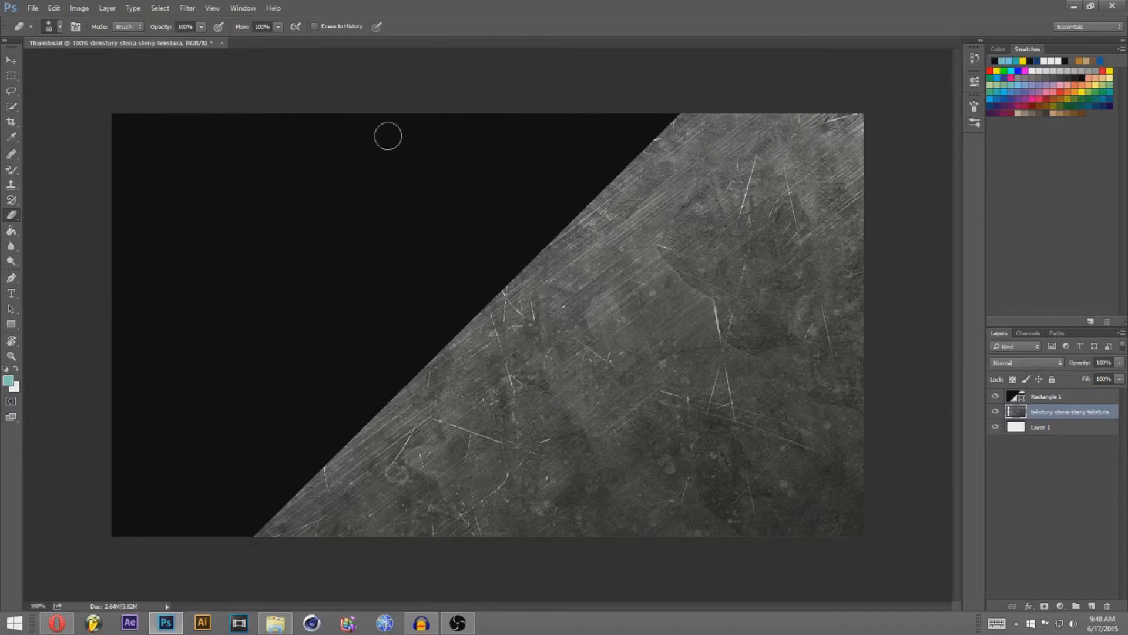
pyautogui.click(81, 9)
# Step: Apply Color Balance with the midtones shifted toward cyan for a subtle steel-blue texture
pyautogui.moveTo(114, 38)
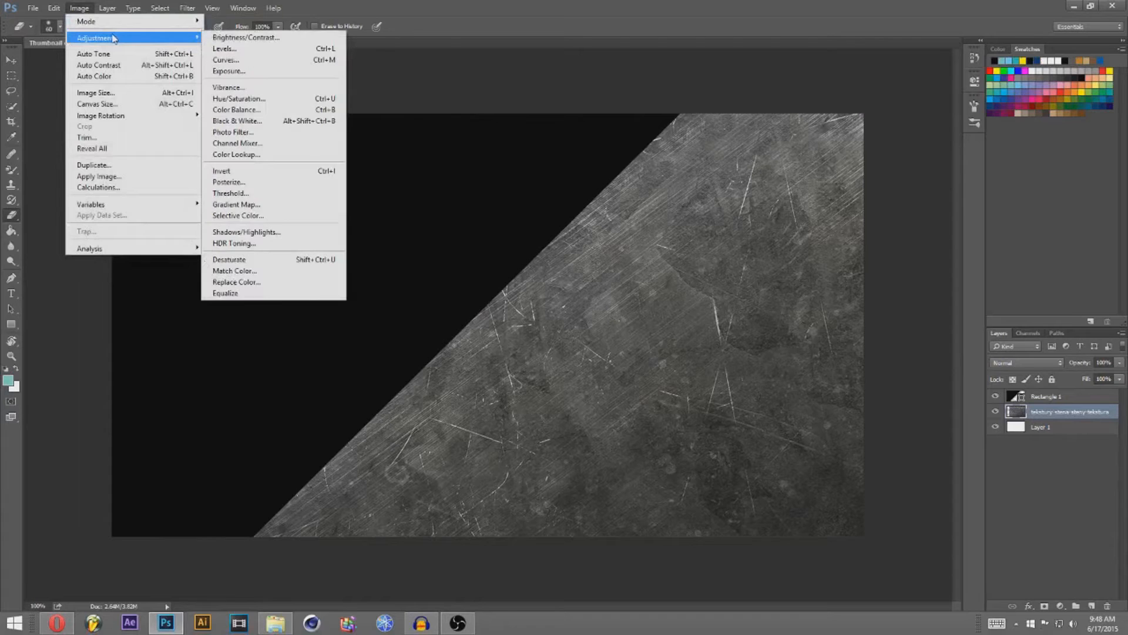
pyautogui.click(268, 110)
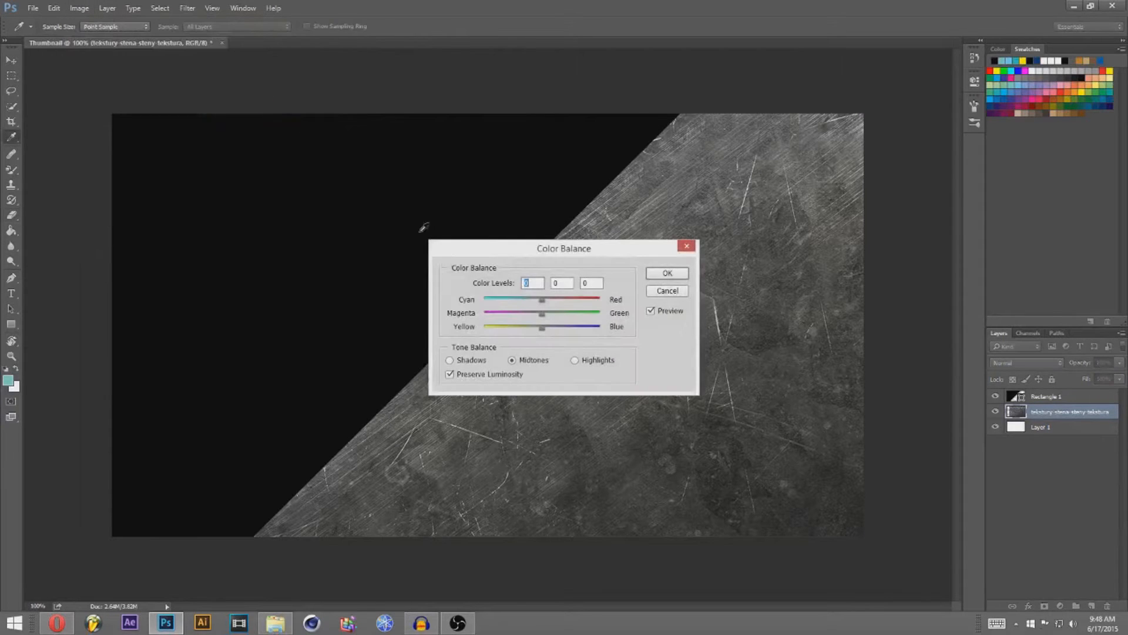
pyautogui.moveTo(539, 302); pyautogui.dragTo(534, 302)
pyautogui.moveTo(517, 251); pyautogui.dragTo(240, 124)
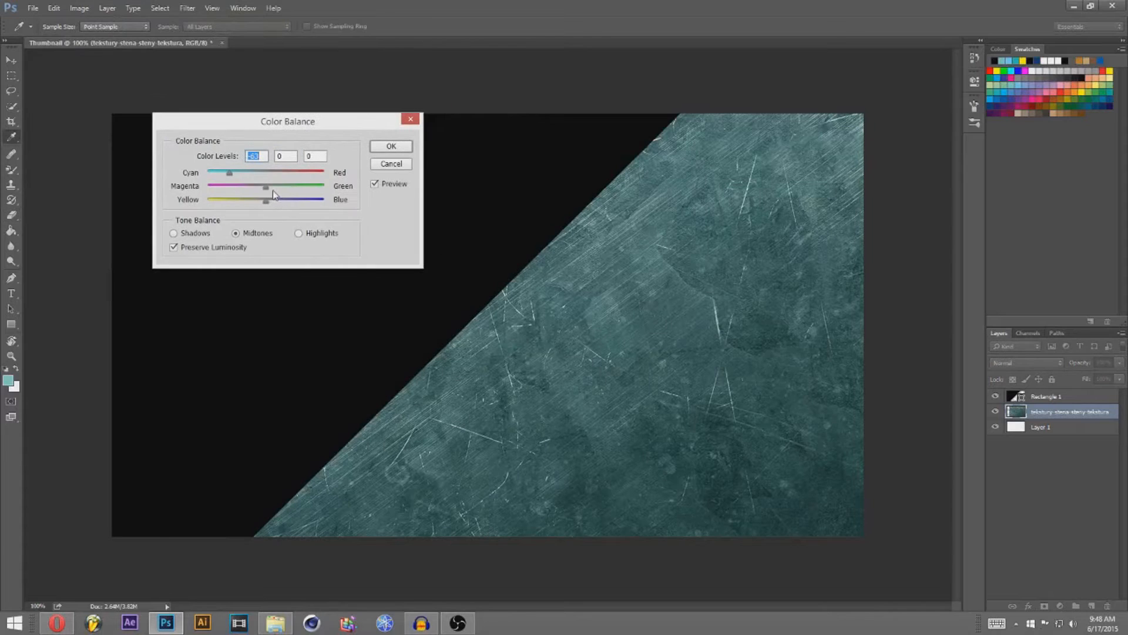
pyautogui.moveTo(229, 174); pyautogui.dragTo(280, 201)
pyautogui.click(391, 146)
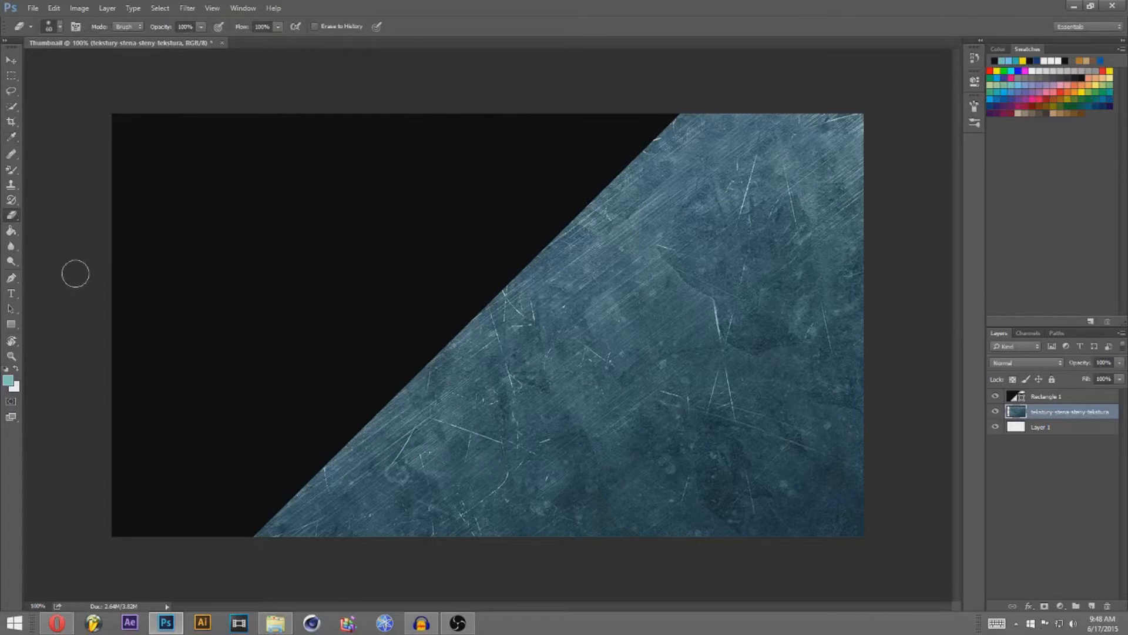
# Step: Draw a wide dark-navy rectangle band across the middle of the canvas
pyautogui.click(11, 330)
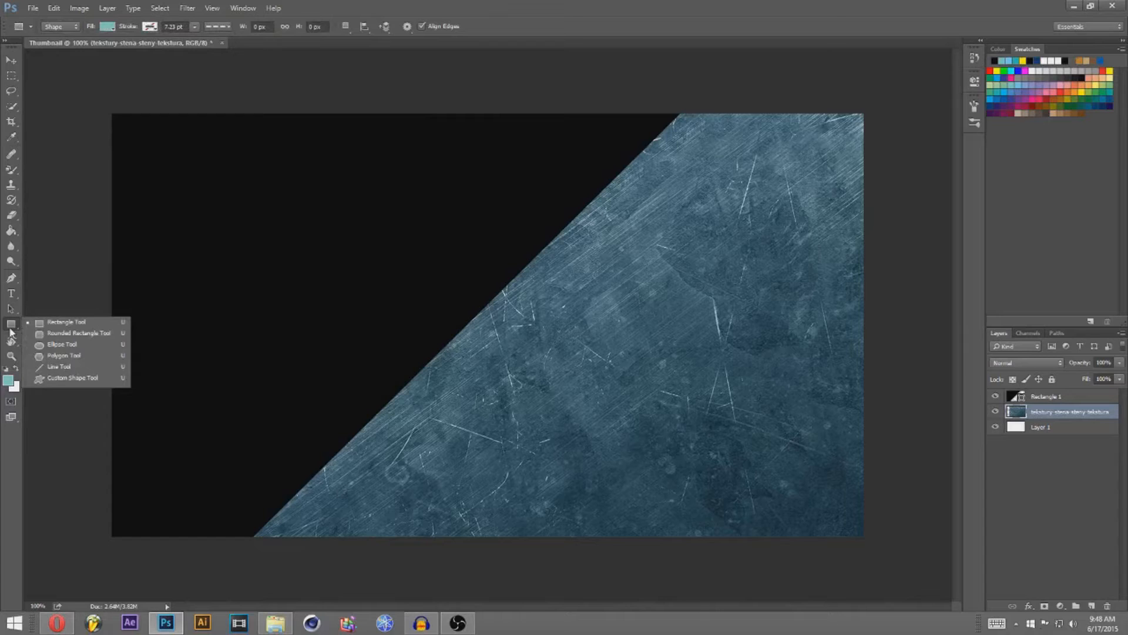
pyautogui.click(13, 323)
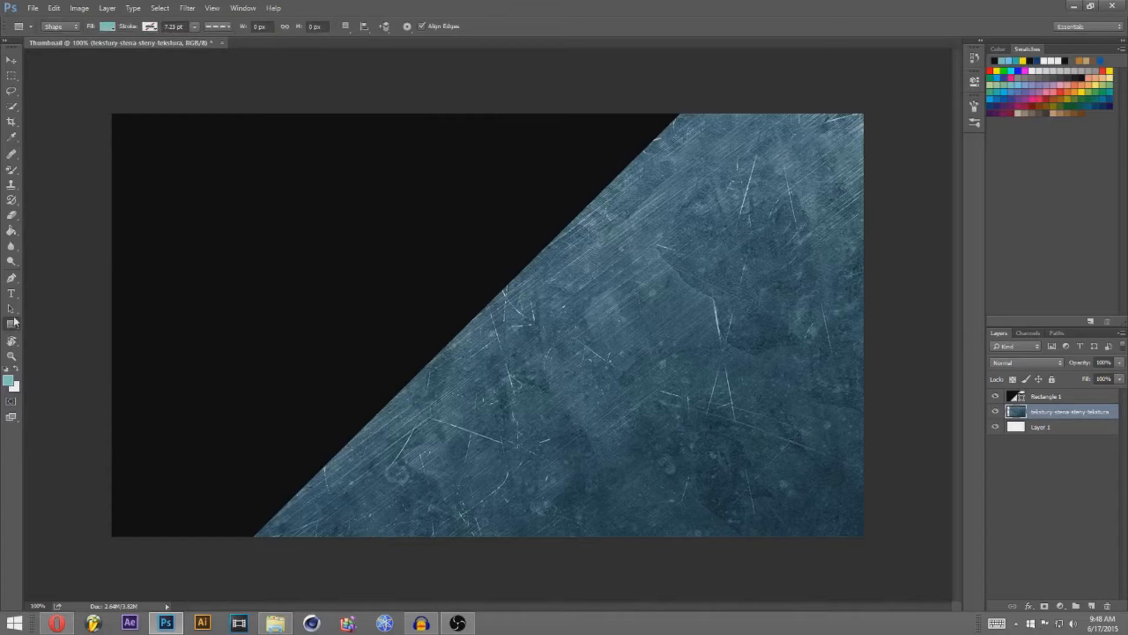
pyautogui.click(106, 27)
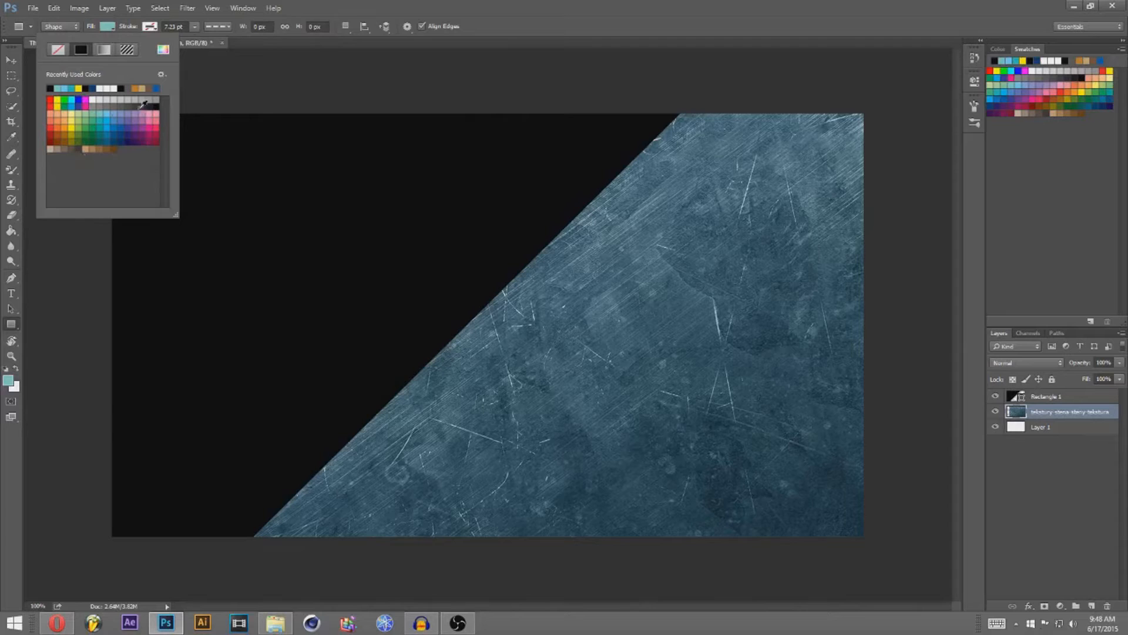
pyautogui.click(126, 140)
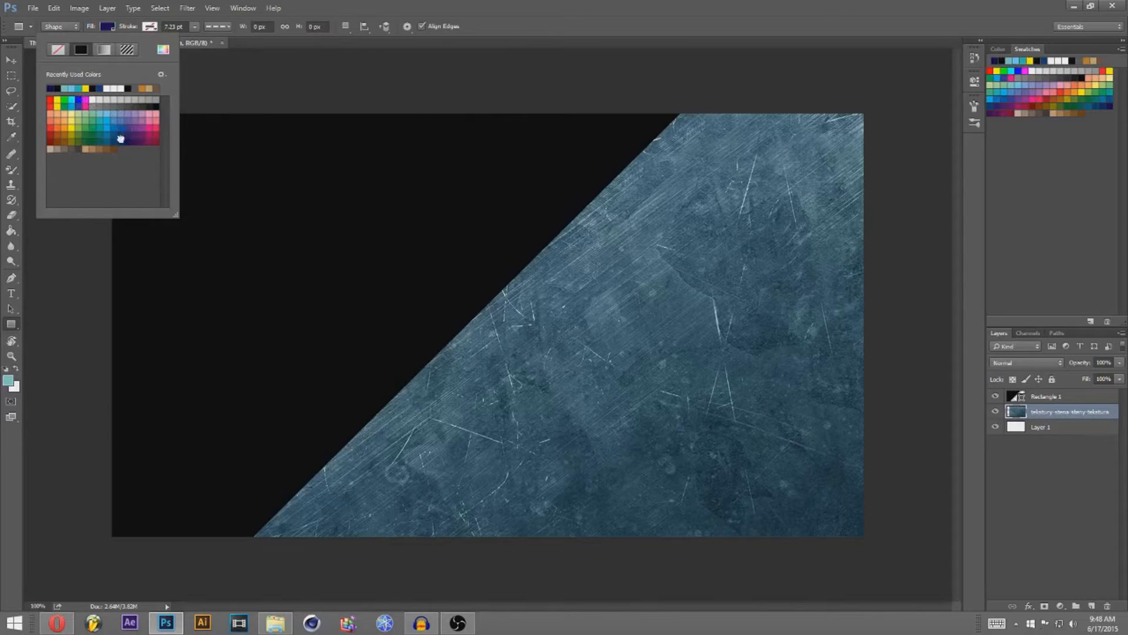
pyautogui.click(120, 139)
pyautogui.click(113, 26)
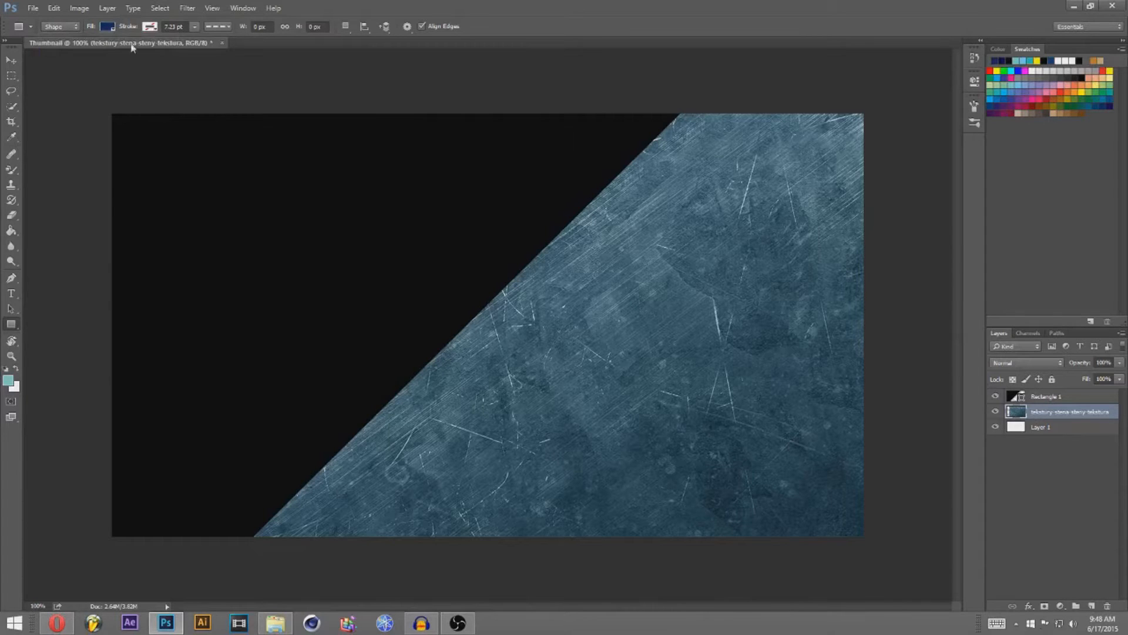
pyautogui.moveTo(294, 290); pyautogui.dragTo(913, 362)
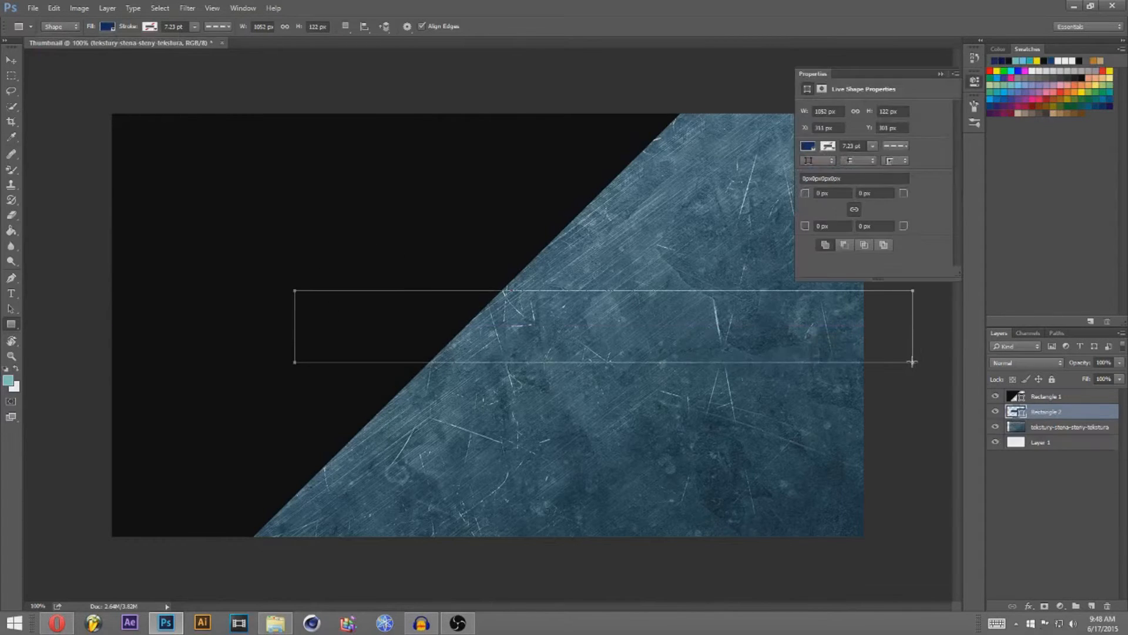
pyautogui.click(941, 73)
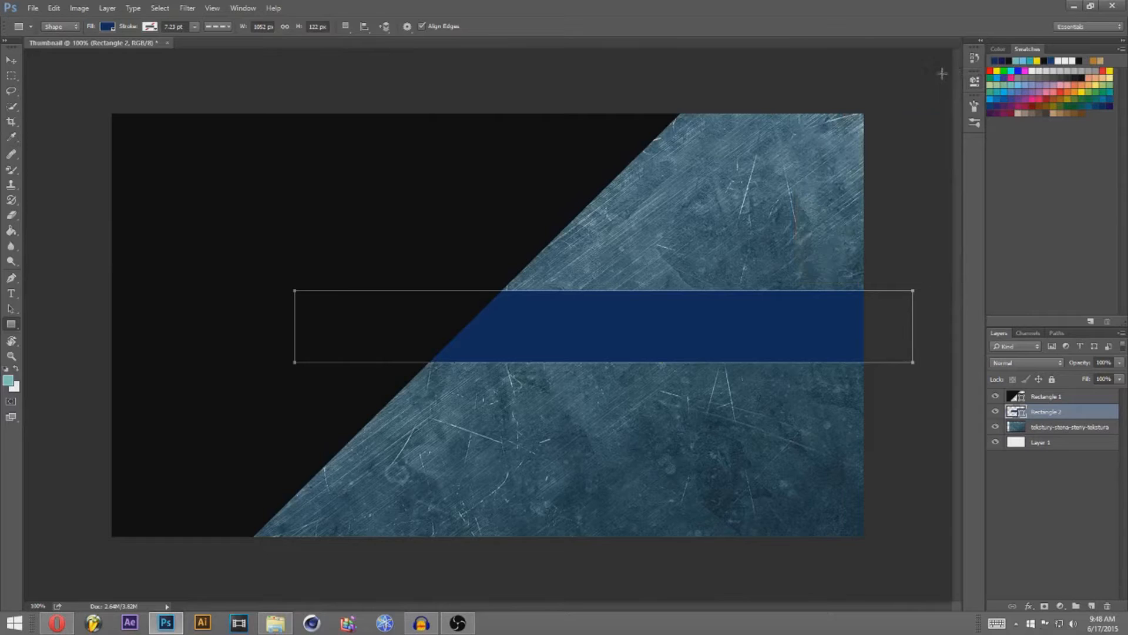
# Step: Nudge the navy band down slightly and stretch it taller with Free Transform
pyautogui.click(14, 64)
pyautogui.press('Down')
pyautogui.press('Down')
pyautogui.press('Down')
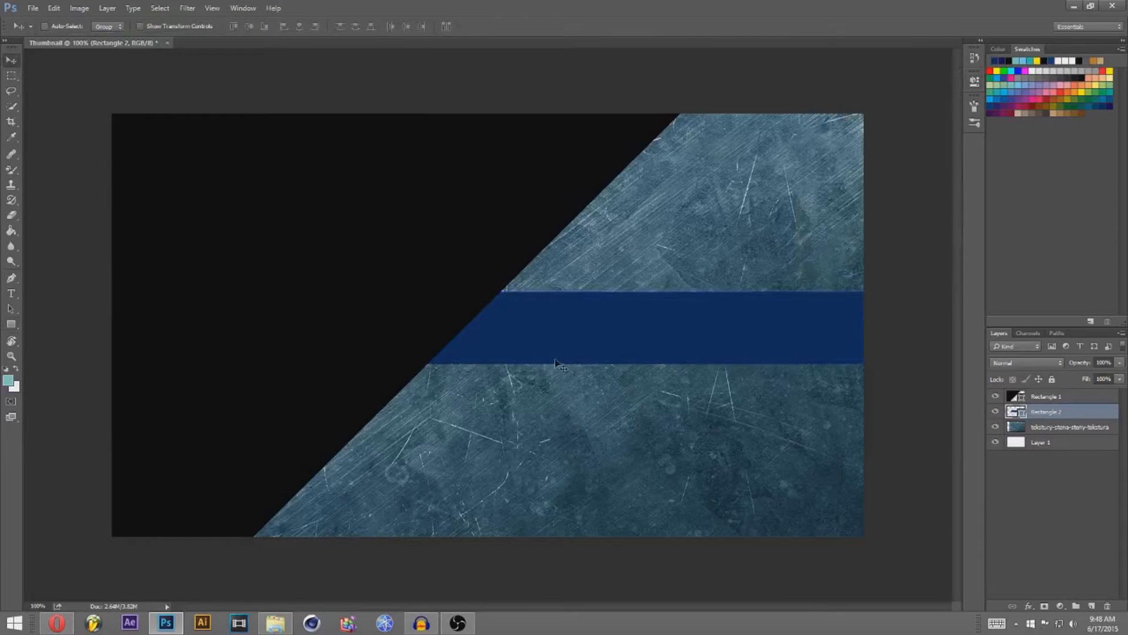
pyautogui.press('Down')
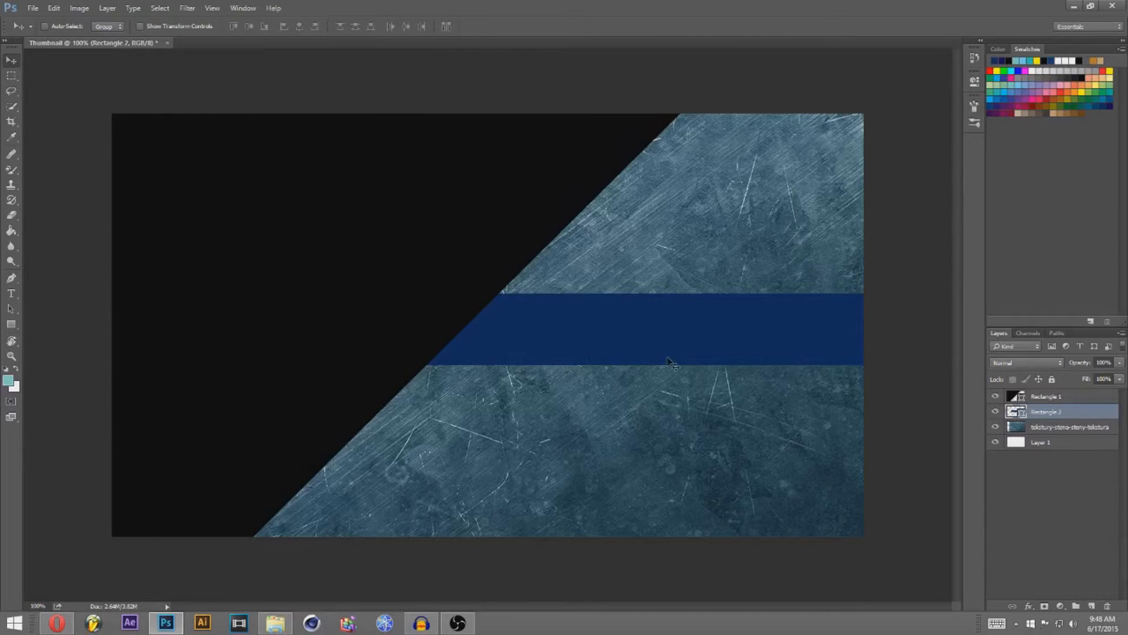
pyautogui.hotkey('ctrl', 't')
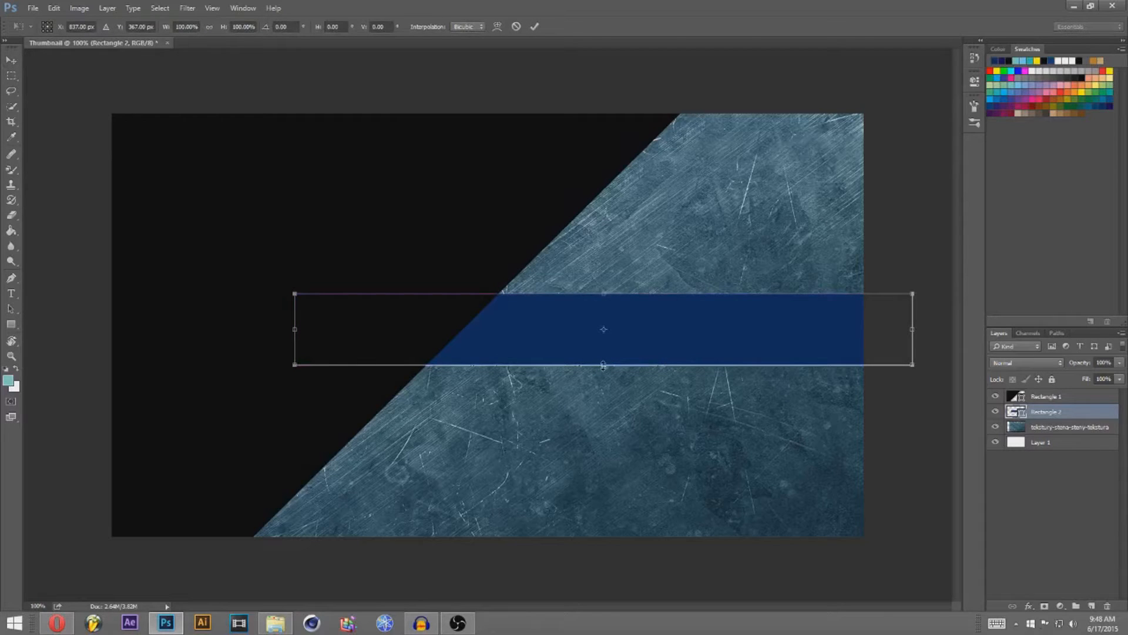
pyautogui.moveTo(603, 366); pyautogui.dragTo(606, 391)
pyautogui.press('Return')
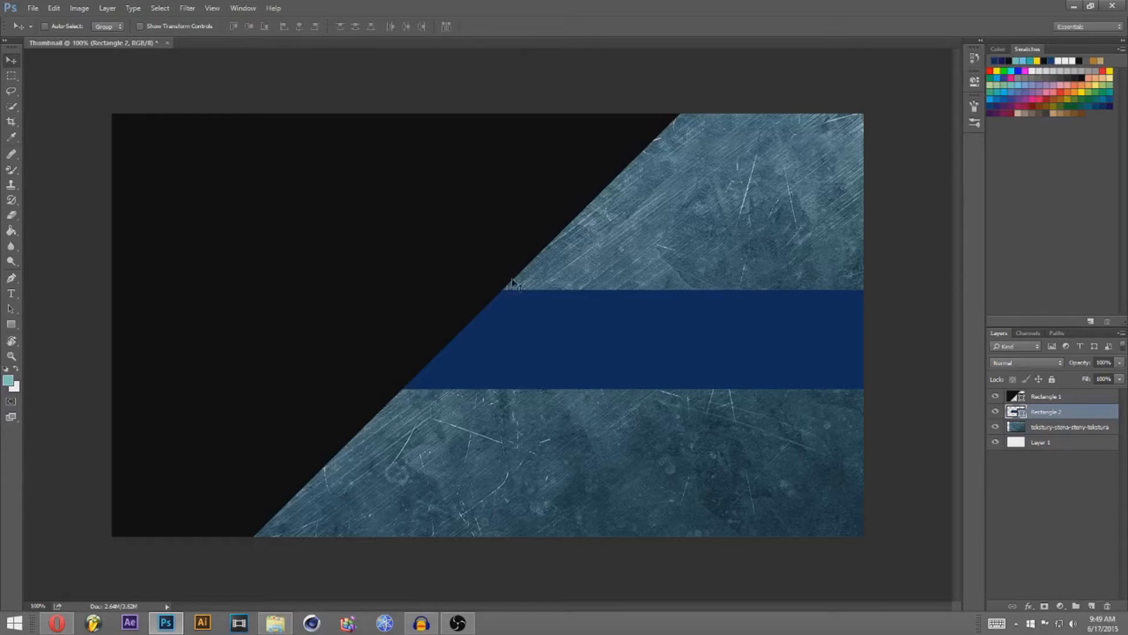
# Step: Place Embedded the white official logo PNG from the channel project's logo folder
pyautogui.click(29, 9)
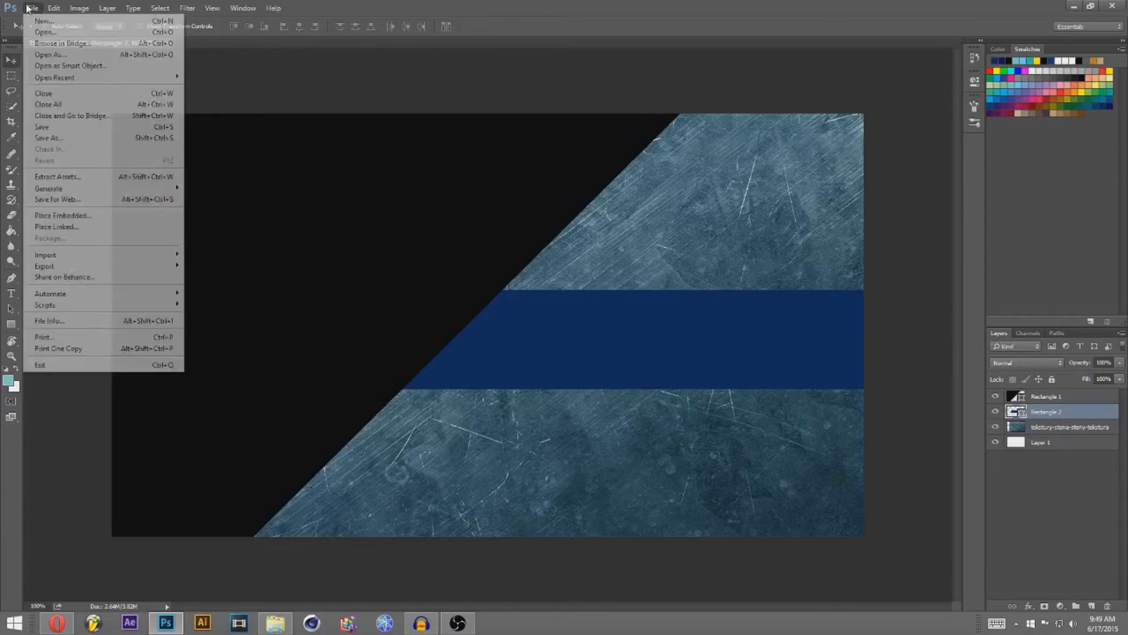
pyautogui.click(94, 216)
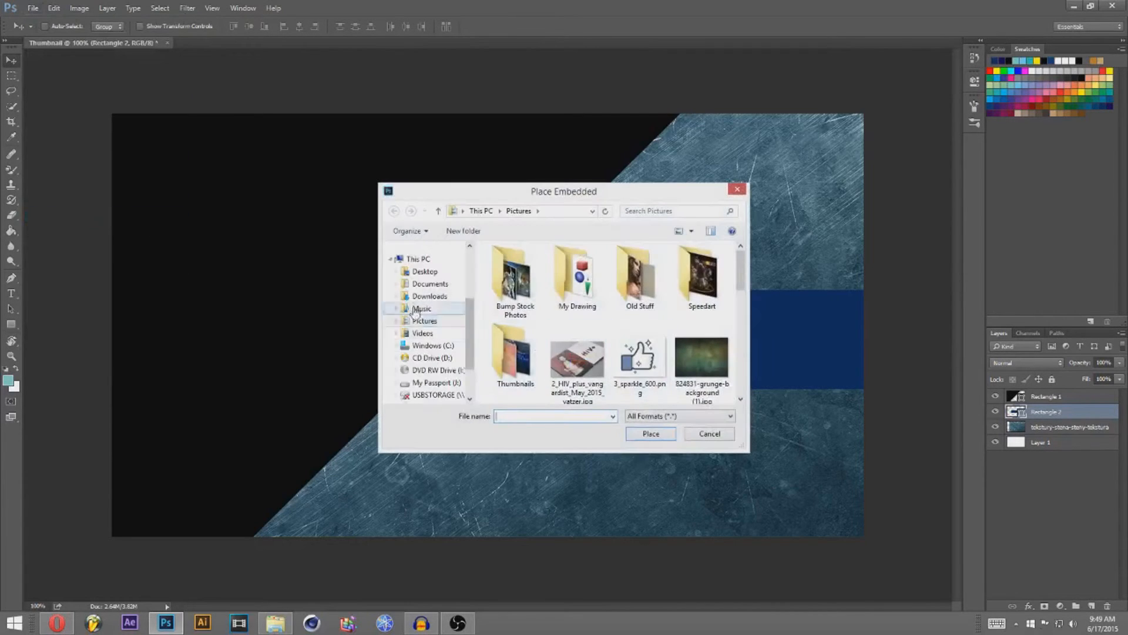
pyautogui.click(432, 285)
pyautogui.scroll(-10, 740, 268)
pyautogui.scroll(5, 743, 252)
pyautogui.doubleClick(570, 291)
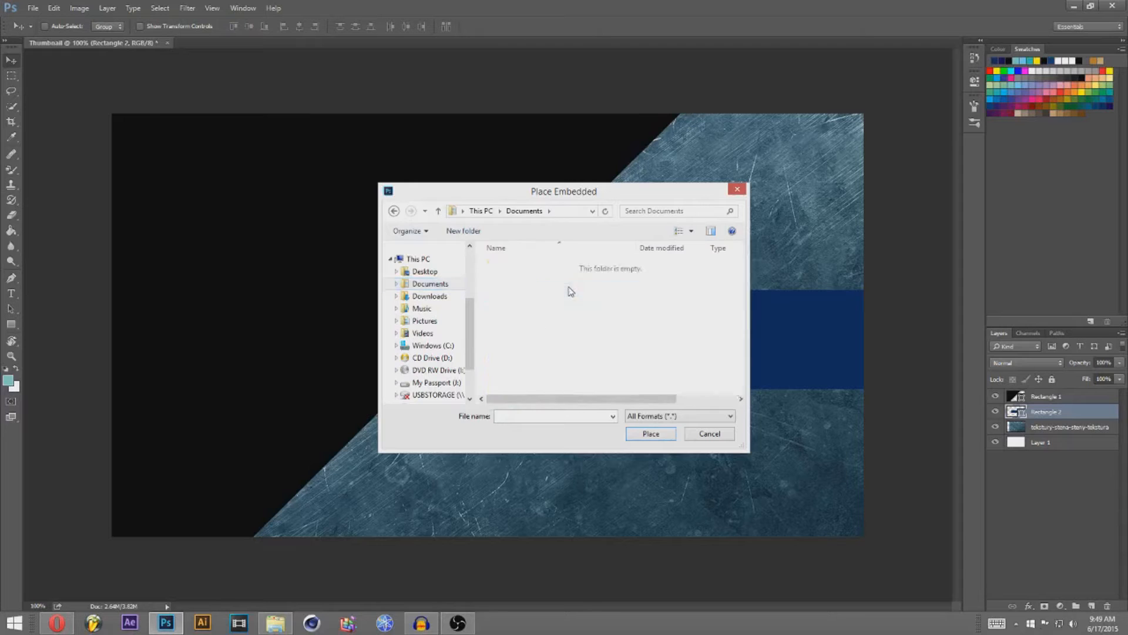
pyautogui.doubleClick(553, 357)
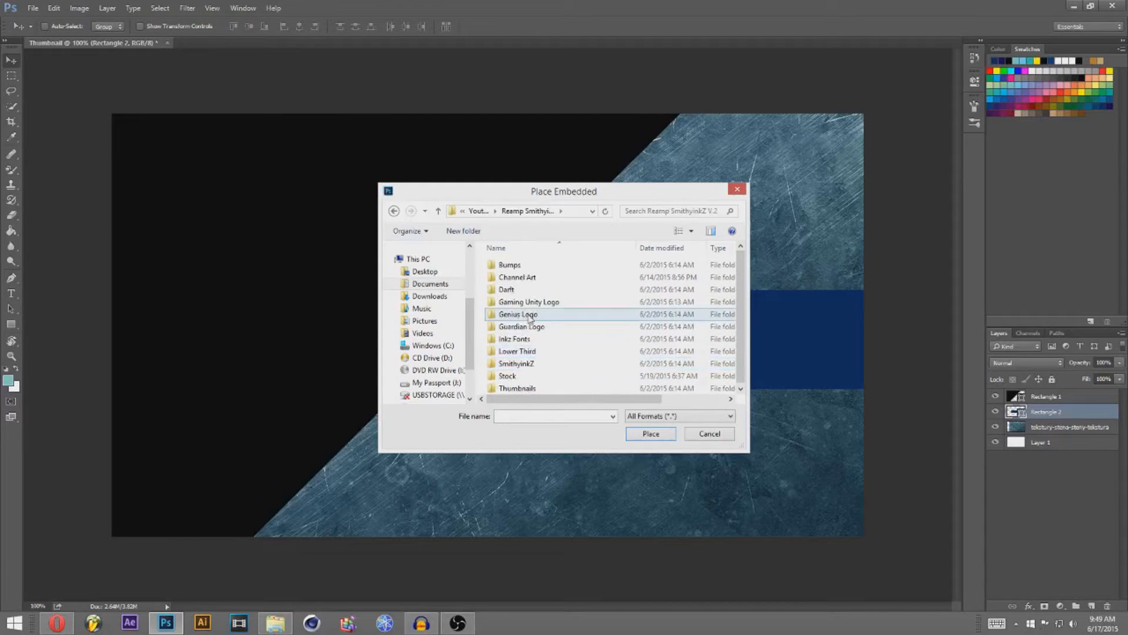
pyautogui.doubleClick(532, 363)
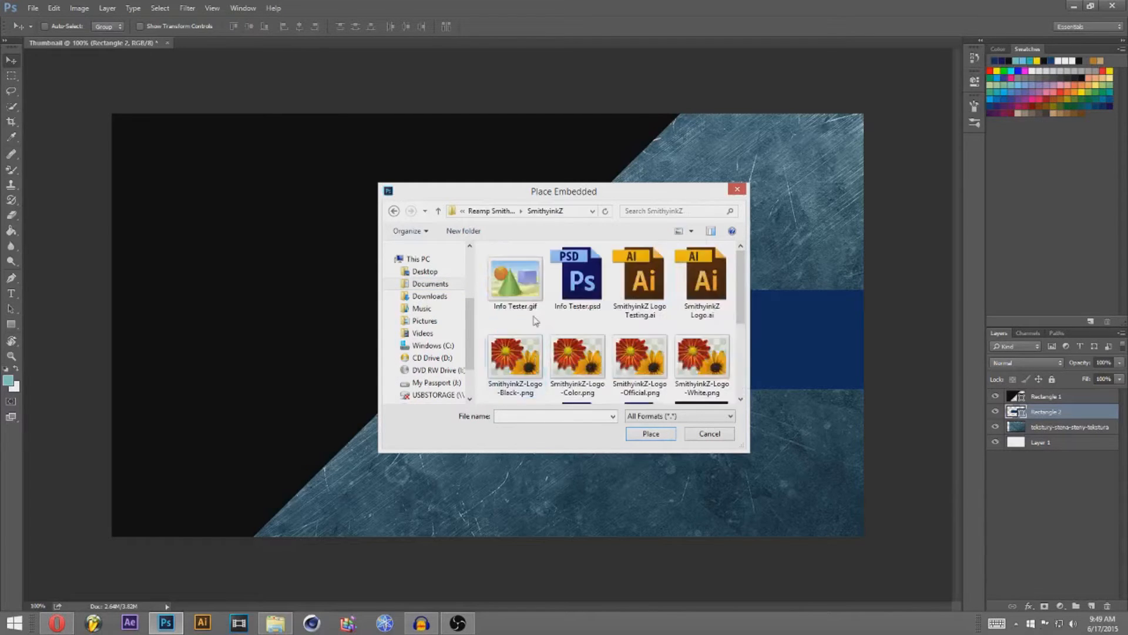
pyautogui.click(741, 399)
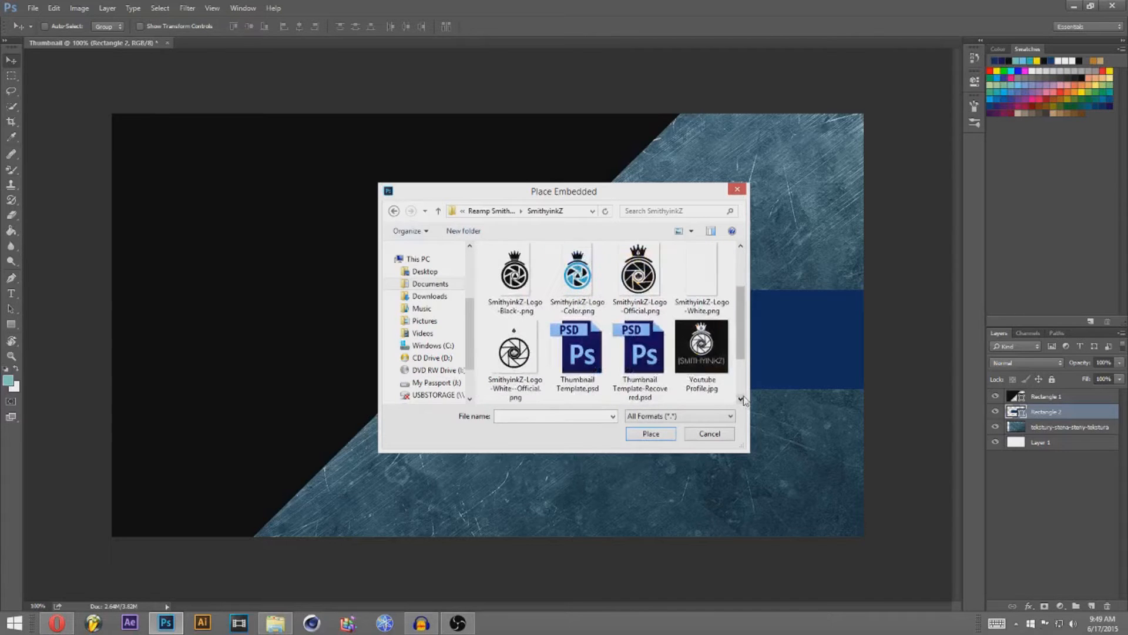
pyautogui.doubleClick(538, 371)
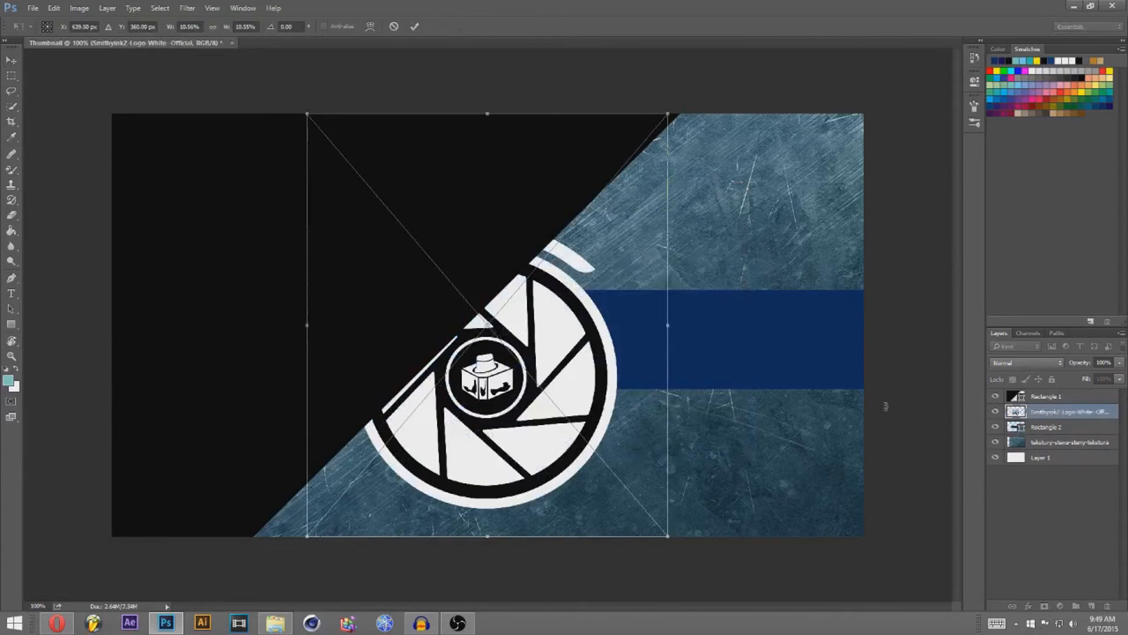
# Step: Commit the placed logo and move its layer to the top, above Rectangle 1
pyautogui.press('Return')
pyautogui.moveTo(1023, 416); pyautogui.dragTo(1030, 391)
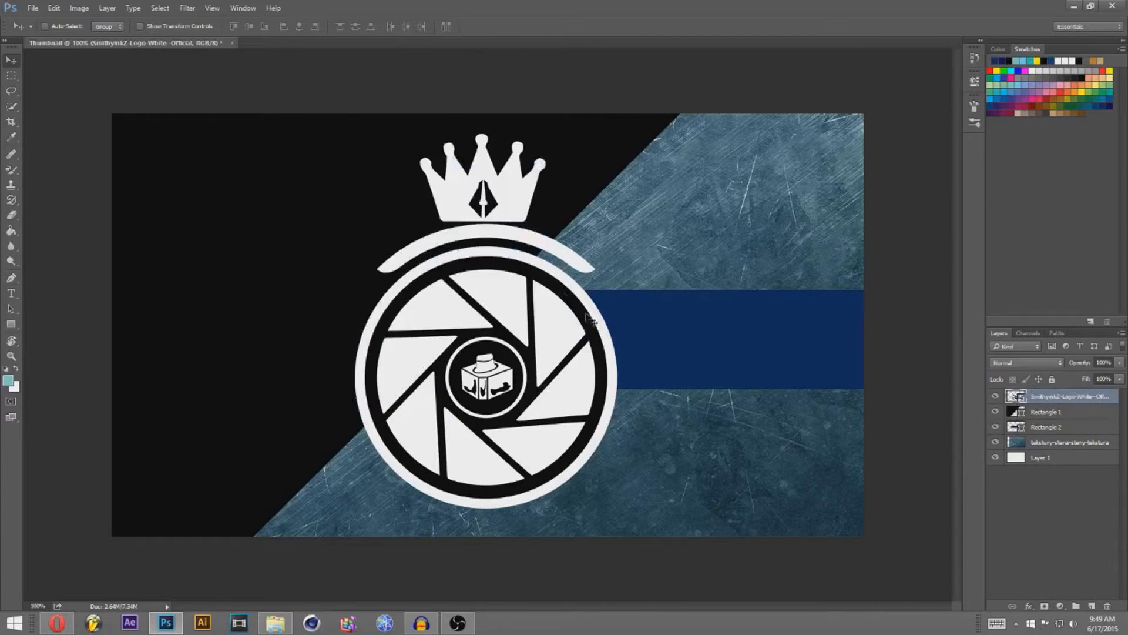
pyautogui.press('ctrl')
# Step: Shrink the logo and position it in the upper-left black area, nudged slightly left
pyautogui.hotkey('ctrl', 't')
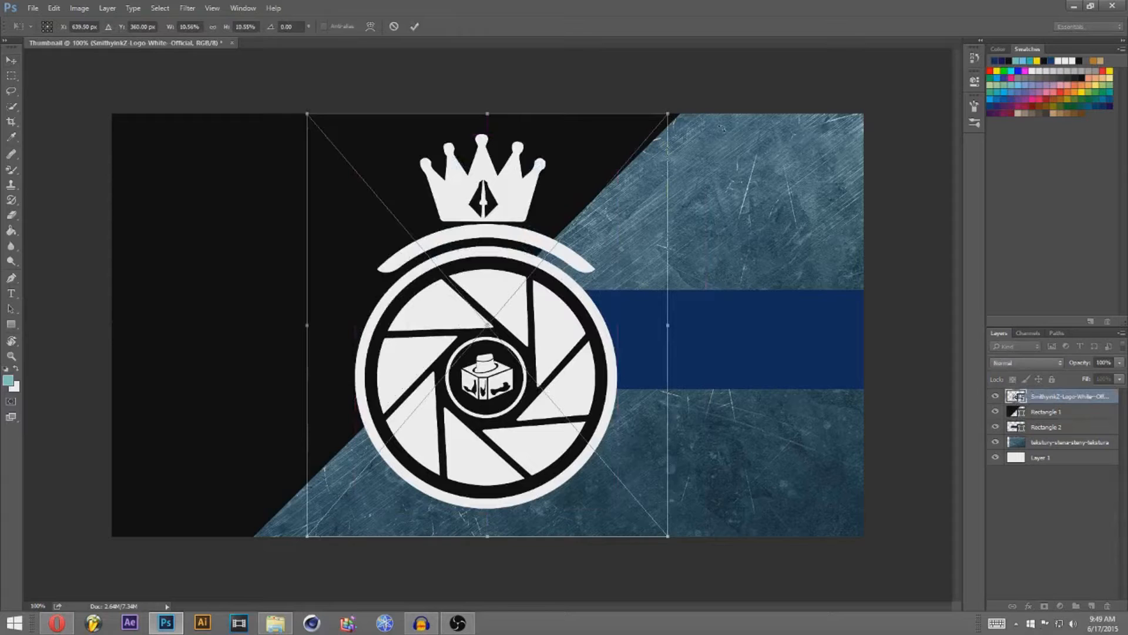
pyautogui.moveTo(675, 112); pyautogui.dragTo(486, 153)
pyautogui.moveTo(482, 475); pyautogui.dragTo(315, 327)
pyautogui.press('Return')
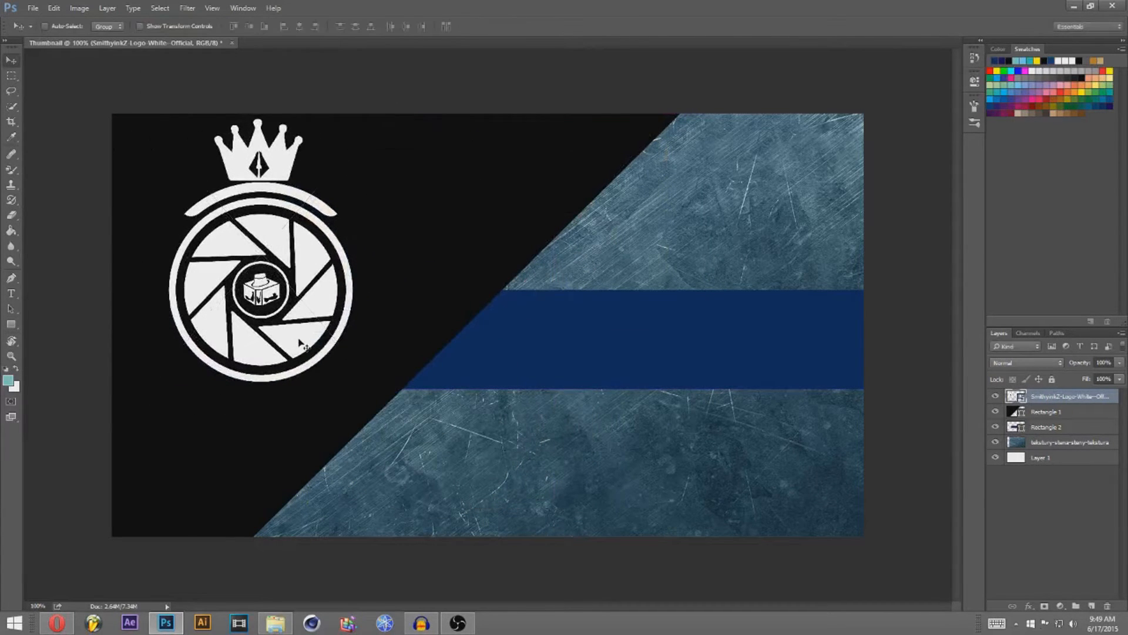
pyautogui.press('Left')
pyautogui.press('Left')
pyautogui.press('Left')
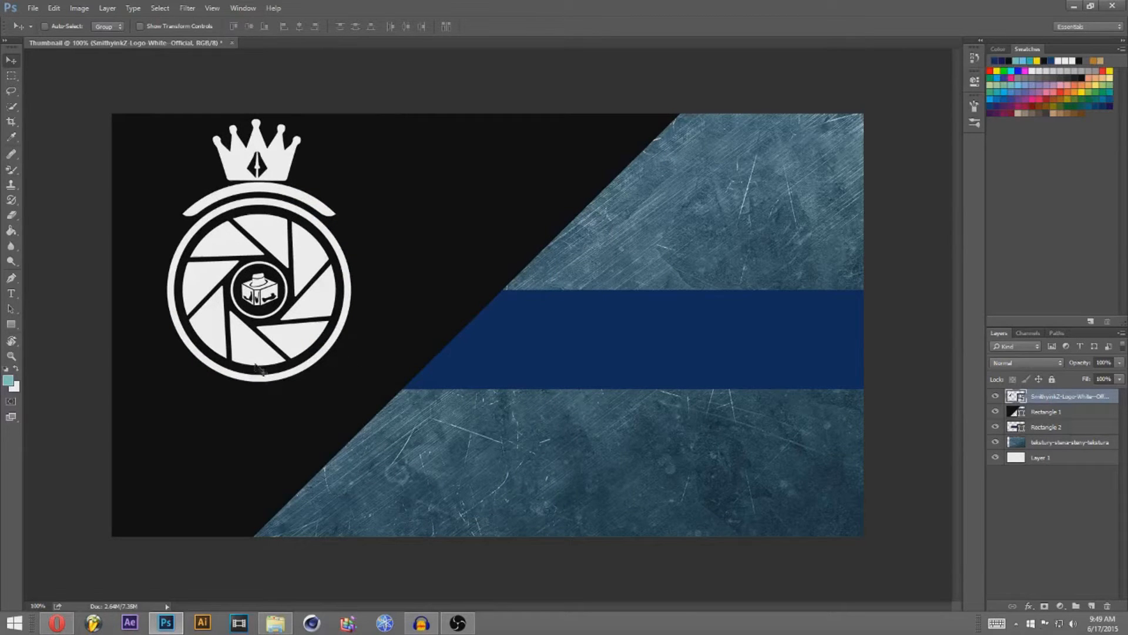
pyautogui.press('Left')
pyautogui.press('Left')
pyautogui.press('Left')
pyautogui.press('Left')
pyautogui.press('Left')
pyautogui.press('Left')
pyautogui.press('Left')
pyautogui.press('Left')
pyautogui.press('Left')
pyautogui.press('Left')
pyautogui.press('Left')
pyautogui.press('Left')
pyautogui.press('Left')
pyautogui.press('Left')
pyautogui.press('Left')
pyautogui.press('Left')
pyautogui.press('Left')
pyautogui.press('Left')
pyautogui.press('Left')
pyautogui.press('Left')
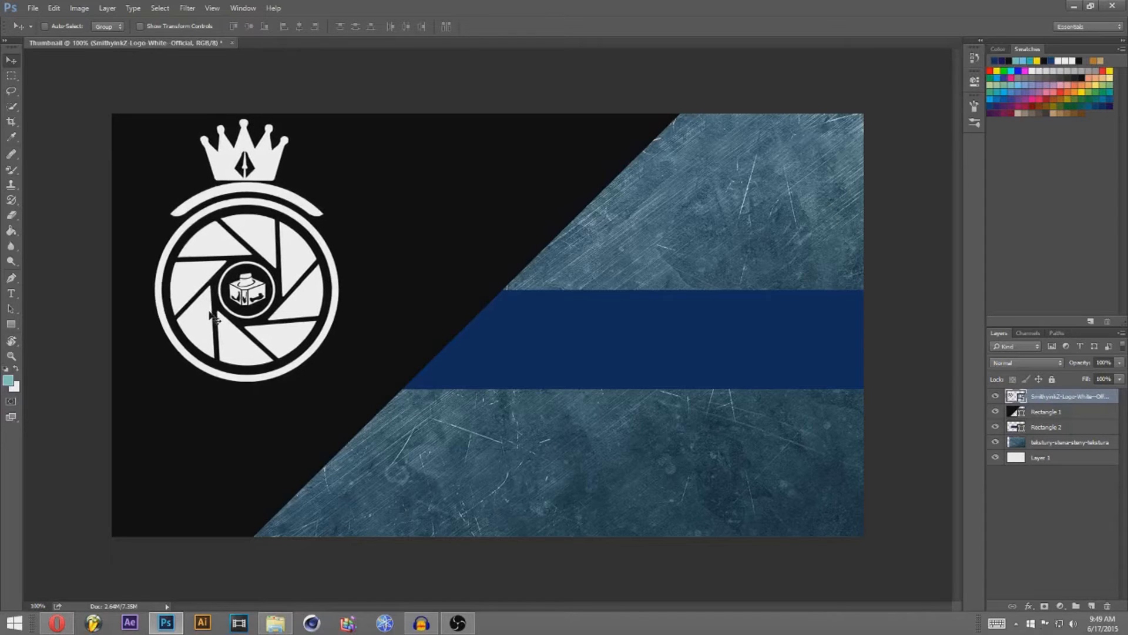
pyautogui.press('Left')
pyautogui.press('Left')
pyautogui.press('Left')
pyautogui.press('Left')
pyautogui.press('Left')
pyautogui.press('Left')
pyautogui.press('Left')
pyautogui.press('Left')
pyautogui.press('Left')
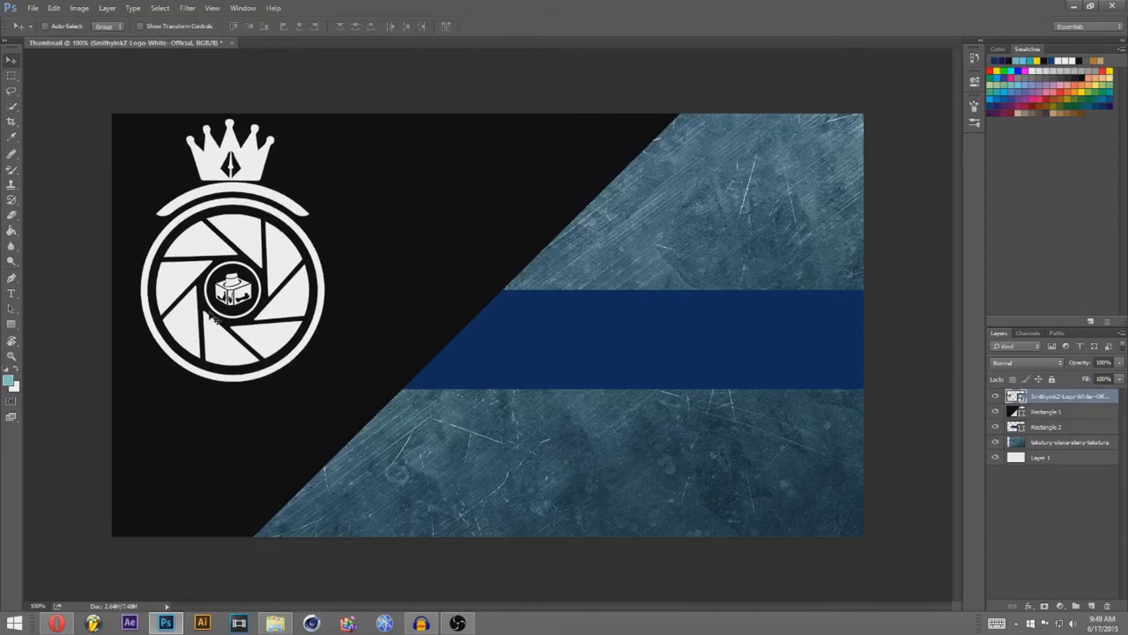
pyautogui.click(10, 295)
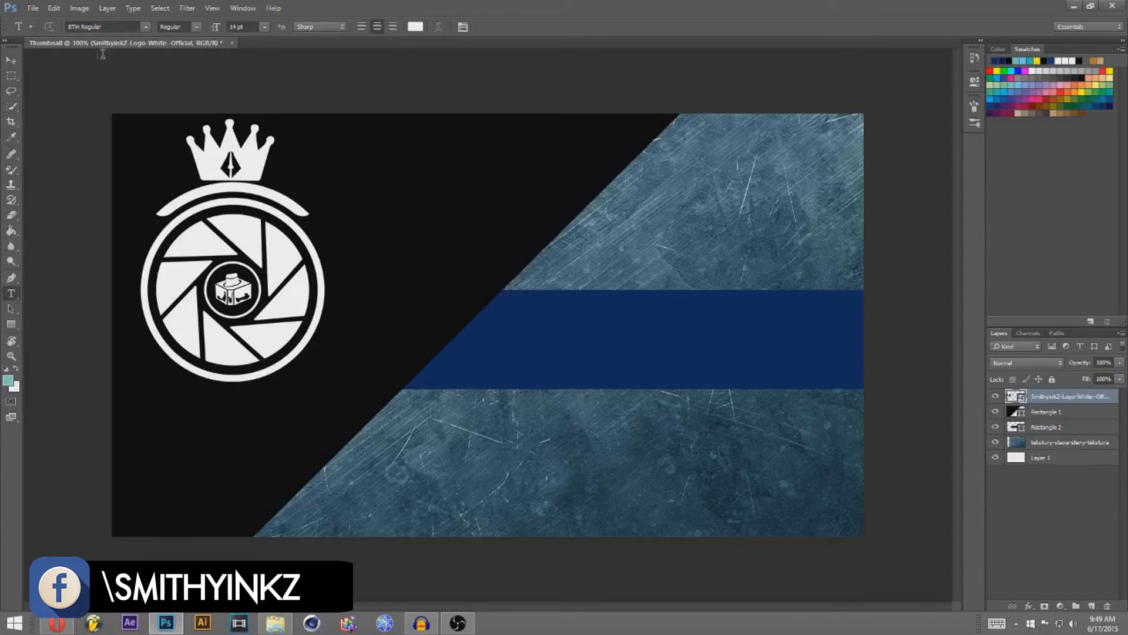
# Step: On a new layer, type the bracketed channel name in ETH Black and centre it beneath the logo
pyautogui.click(1091, 605)
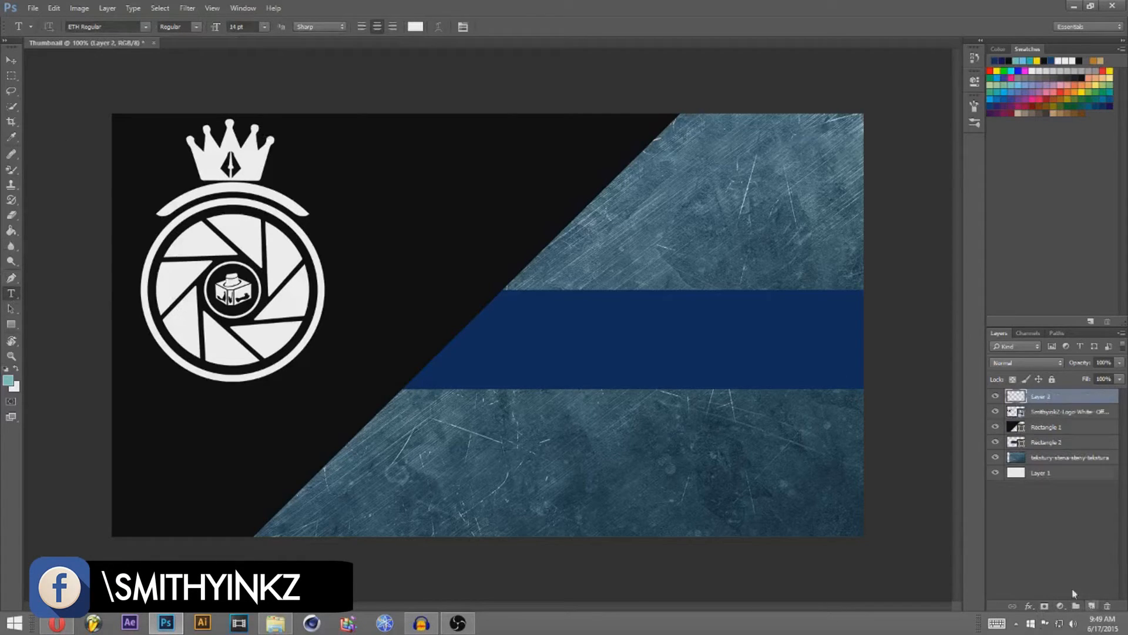
pyautogui.click(196, 27)
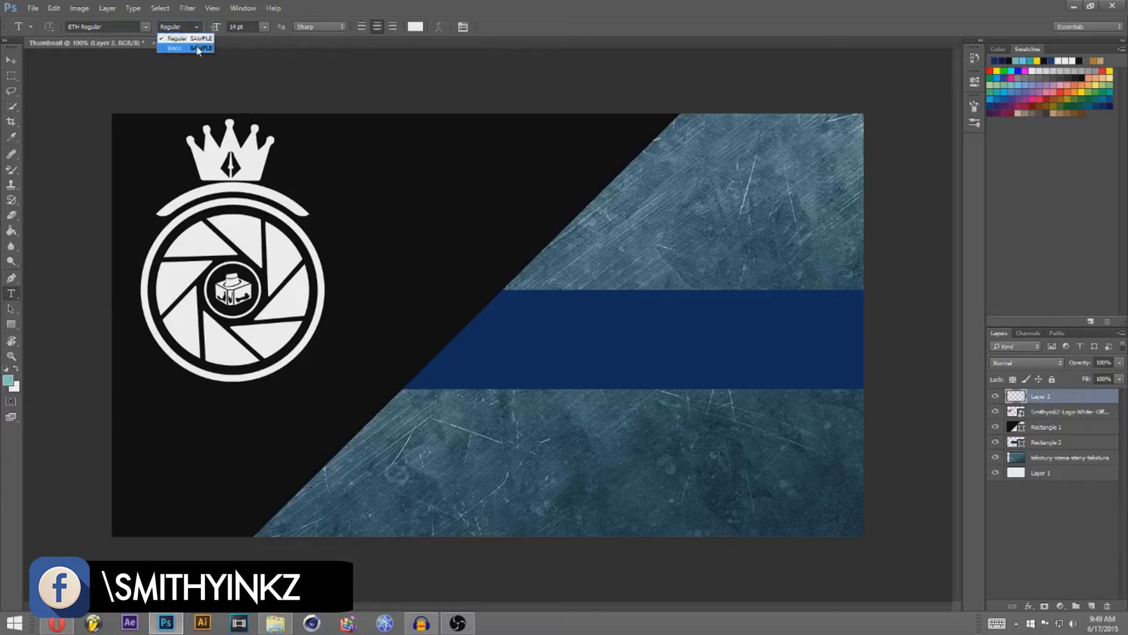
pyautogui.click(174, 37)
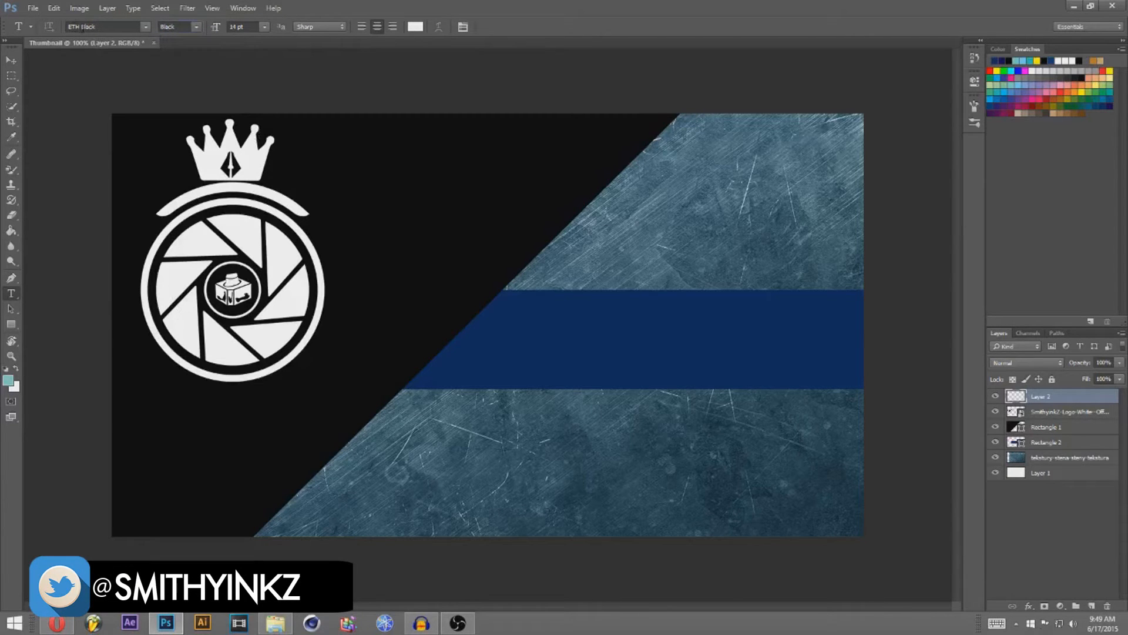
pyautogui.click(134, 430)
pyautogui.write('[')
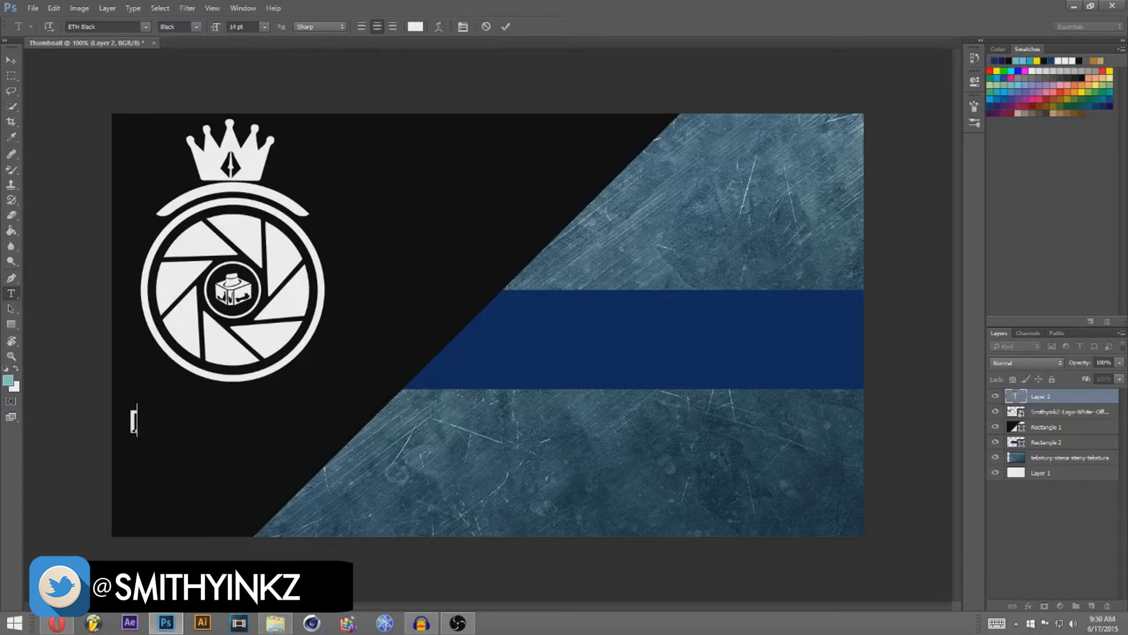
pyautogui.write('SMITHYINK')
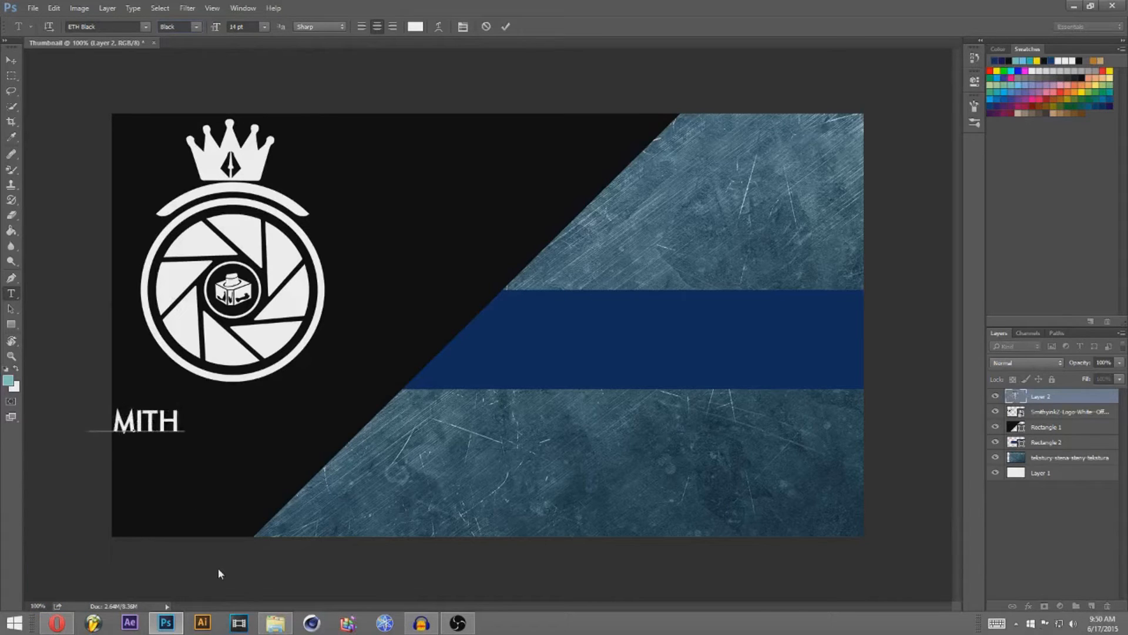
pyautogui.write('Z]')
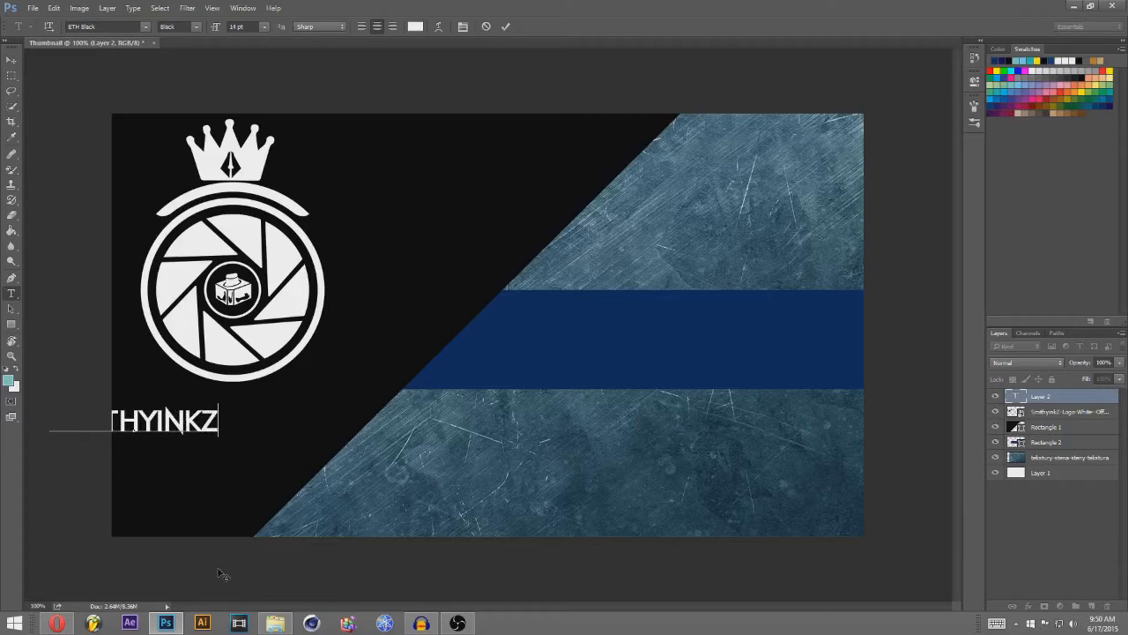
pyautogui.click(11, 60)
pyautogui.moveTo(176, 420); pyautogui.dragTo(278, 418)
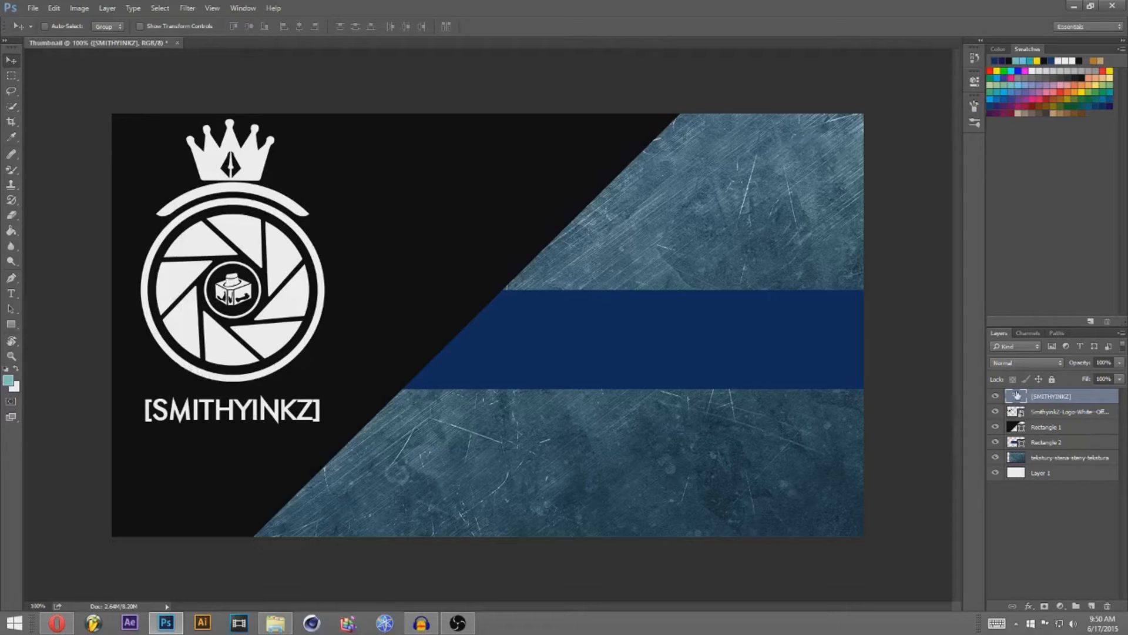
# Step: Select the tekstury-stena-steny-tekstura, Rectangle 2 and Rectangle 1 layers in turn
pyautogui.click(1075, 457)
pyautogui.click(1071, 442)
pyautogui.click(1069, 426)
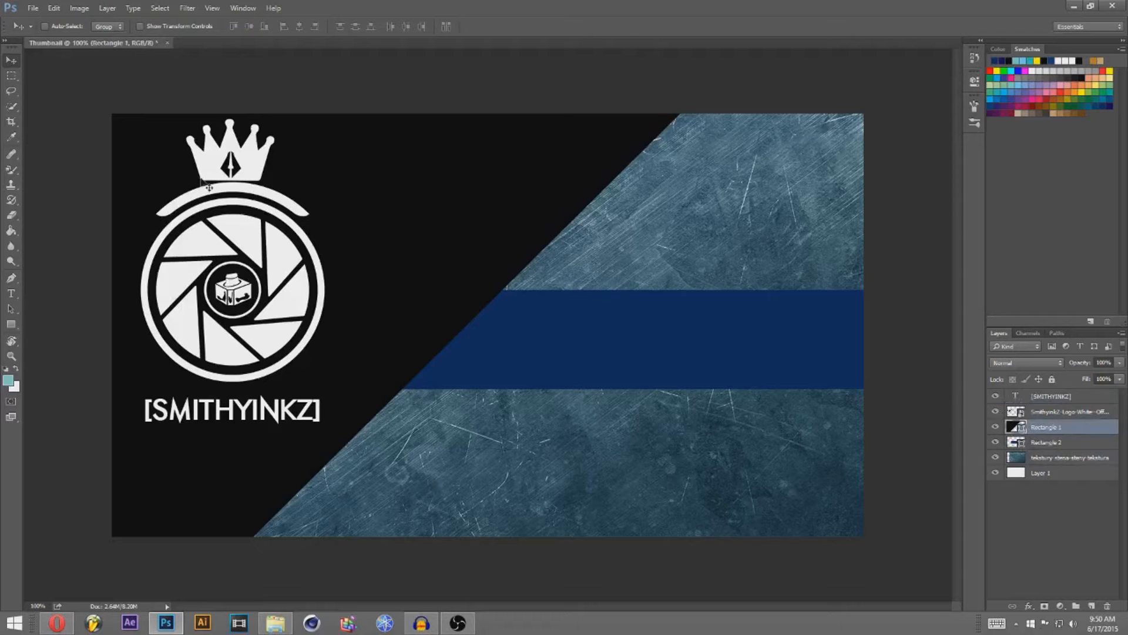
# Step: Start File > Place Embedded and browse to the Youtube > Stock Photos folder
pyautogui.click(34, 8)
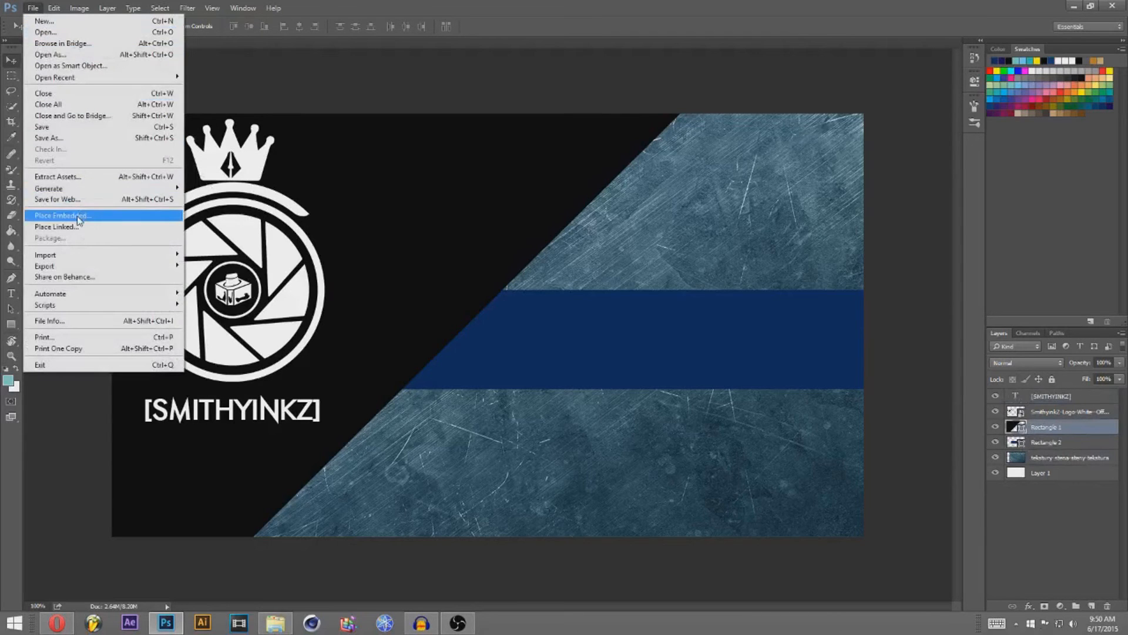
pyautogui.click(77, 216)
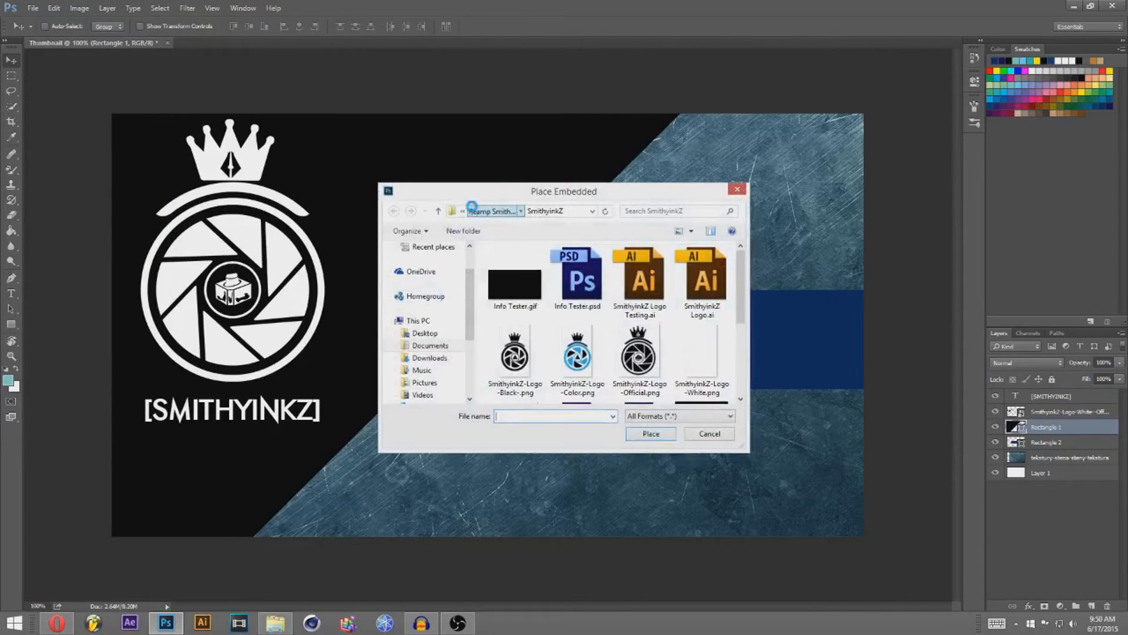
pyautogui.click(473, 212)
pyautogui.click(439, 211)
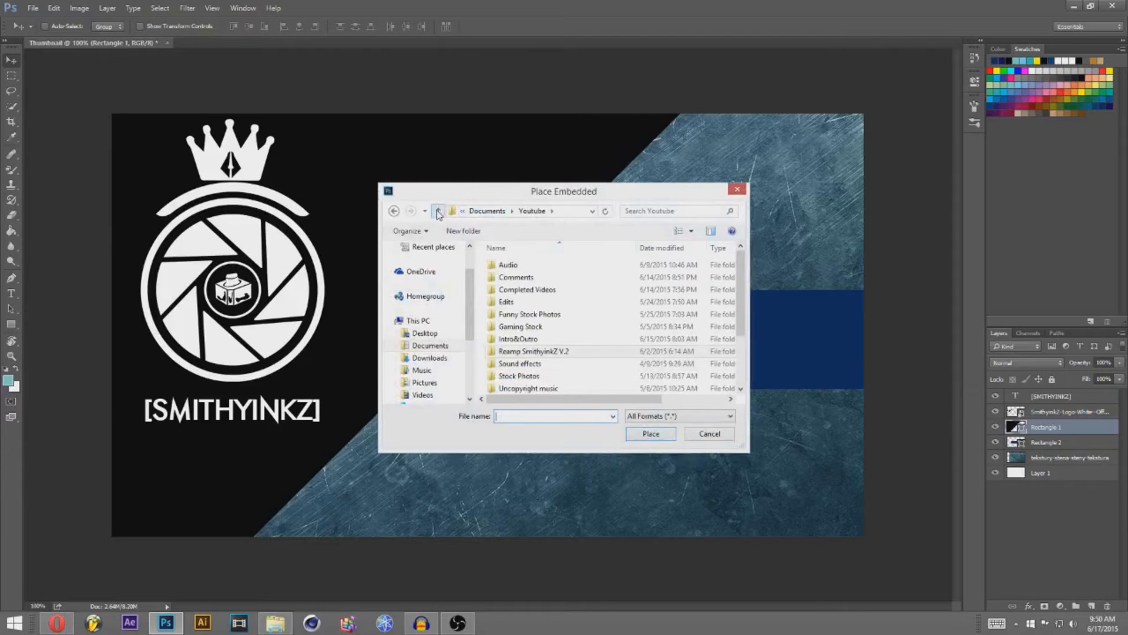
pyautogui.doubleClick(558, 327)
pyautogui.scroll(-6, 729, 282)
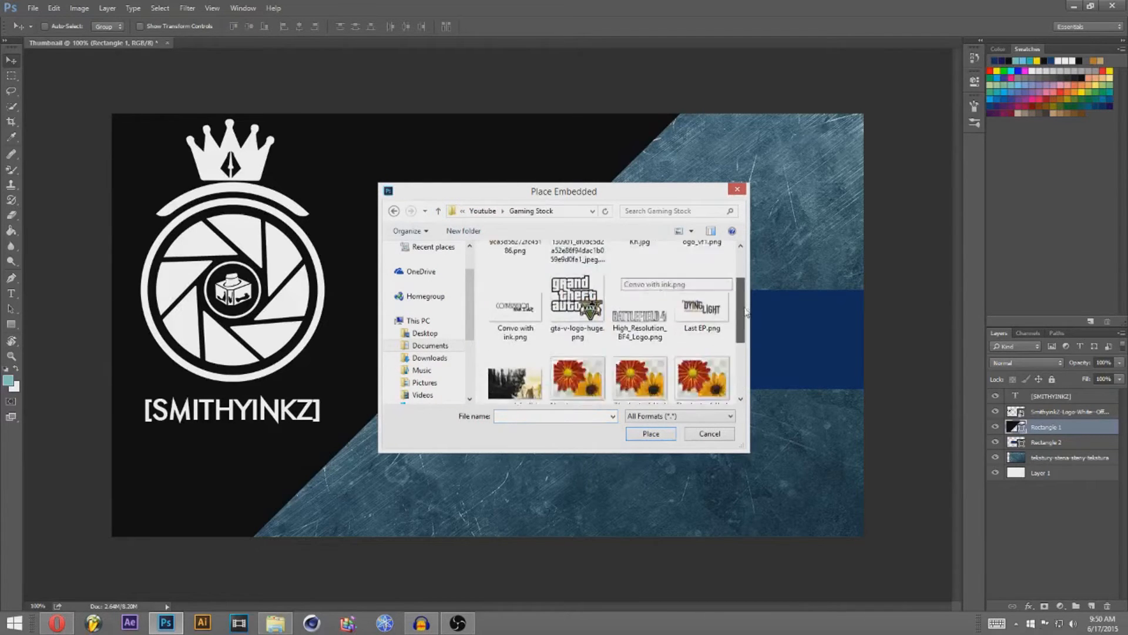
pyautogui.scroll(6, 717, 265)
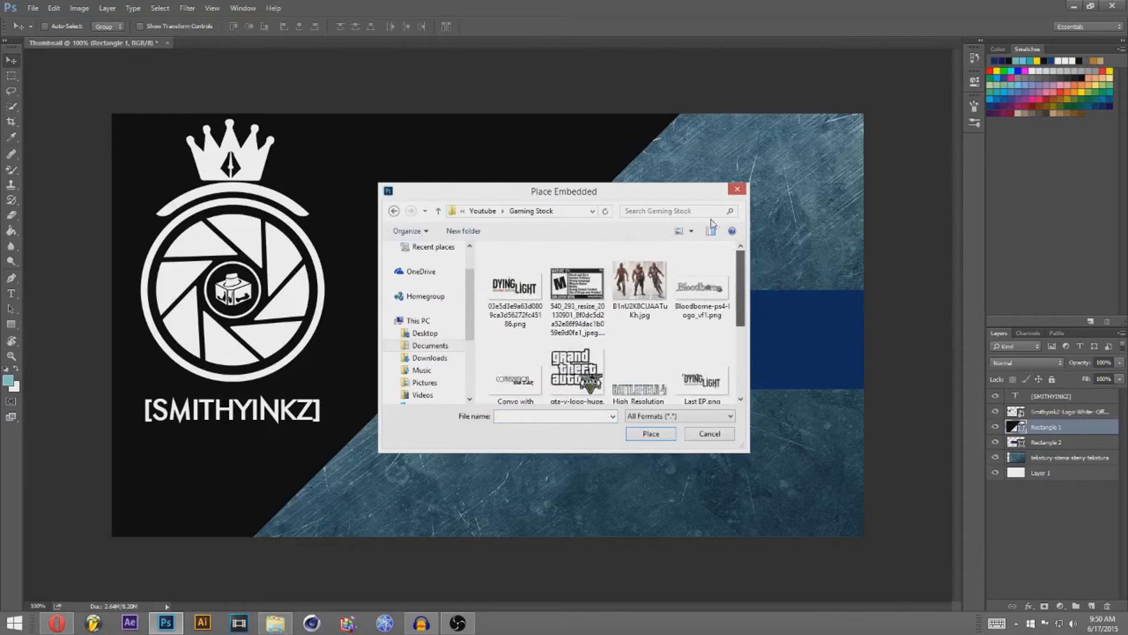
pyautogui.click(393, 211)
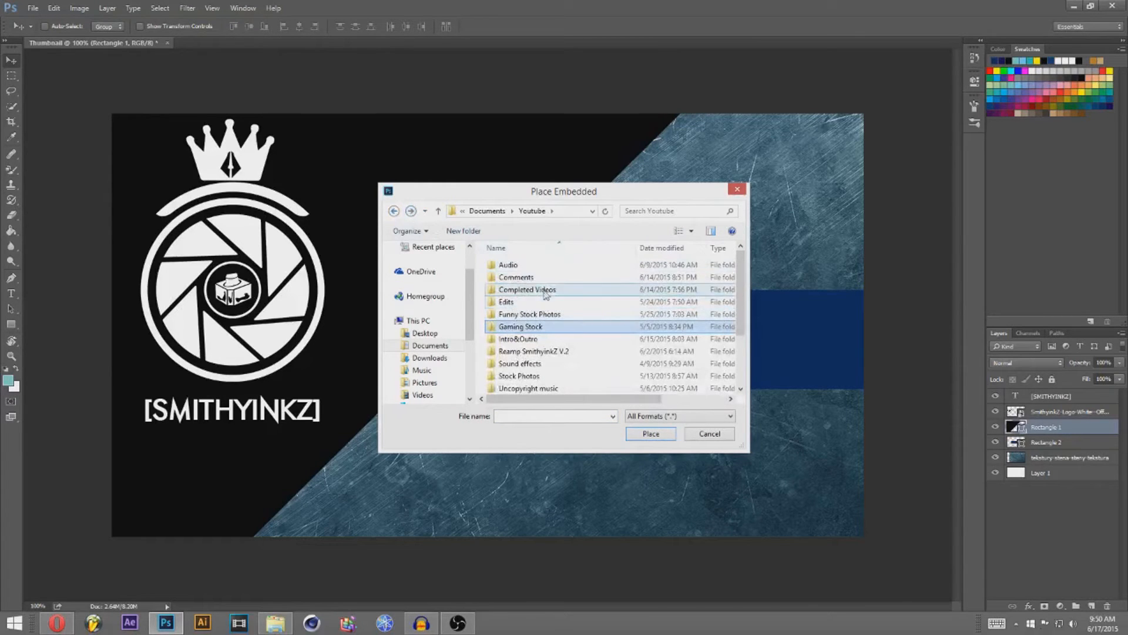
pyautogui.scroll(-1, 552, 387)
pyautogui.scroll(-2, 553, 385)
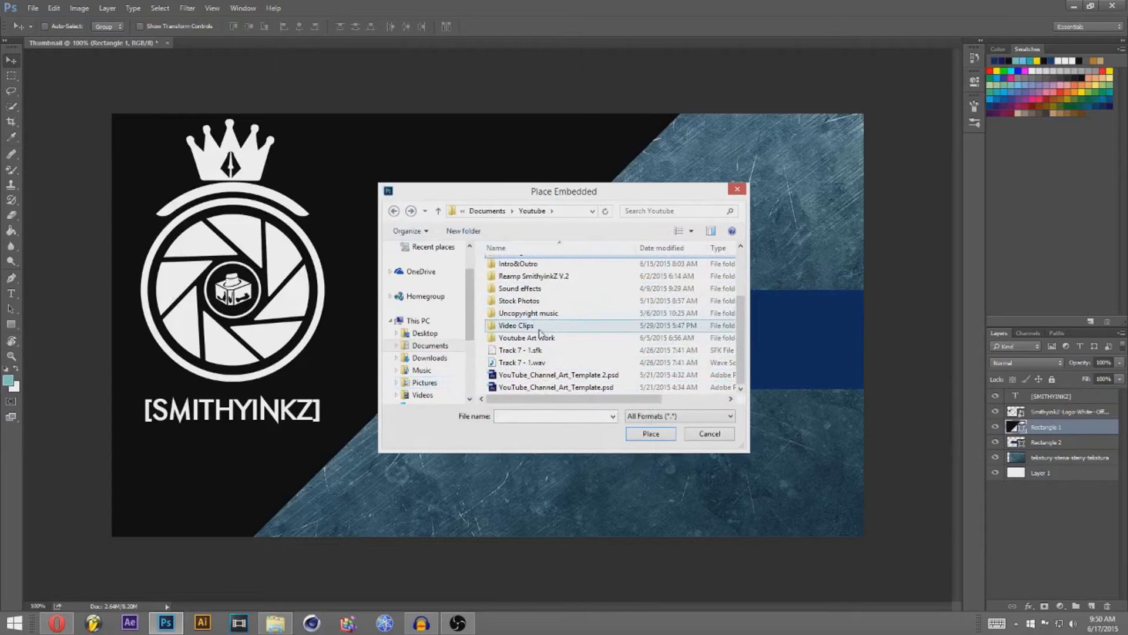
pyautogui.scroll(1, 541, 336)
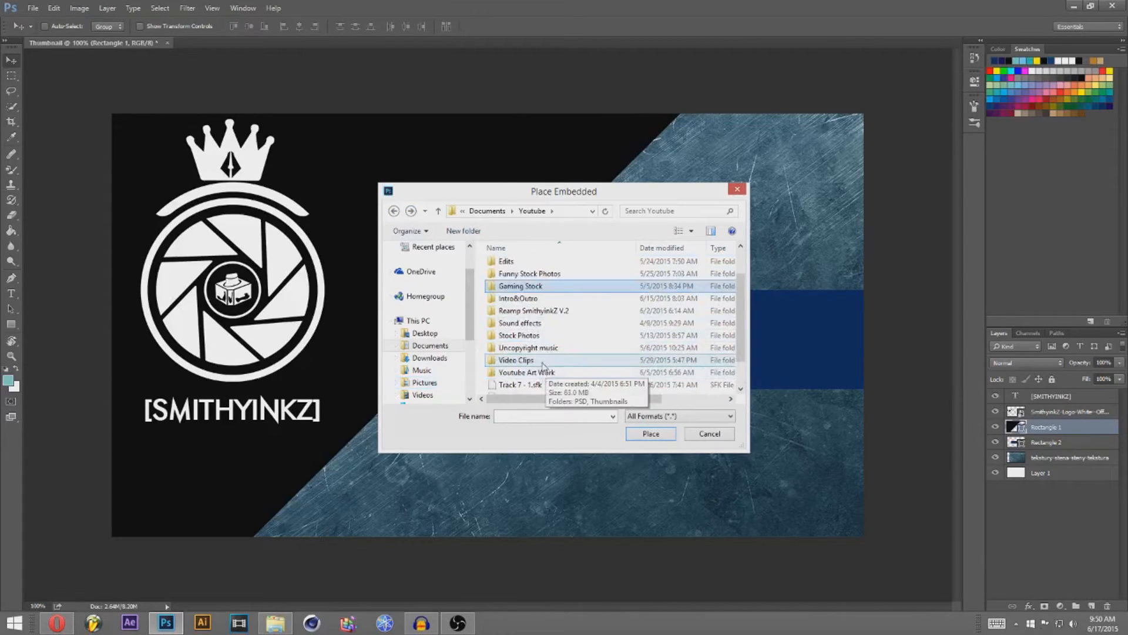
pyautogui.doubleClick(519, 335)
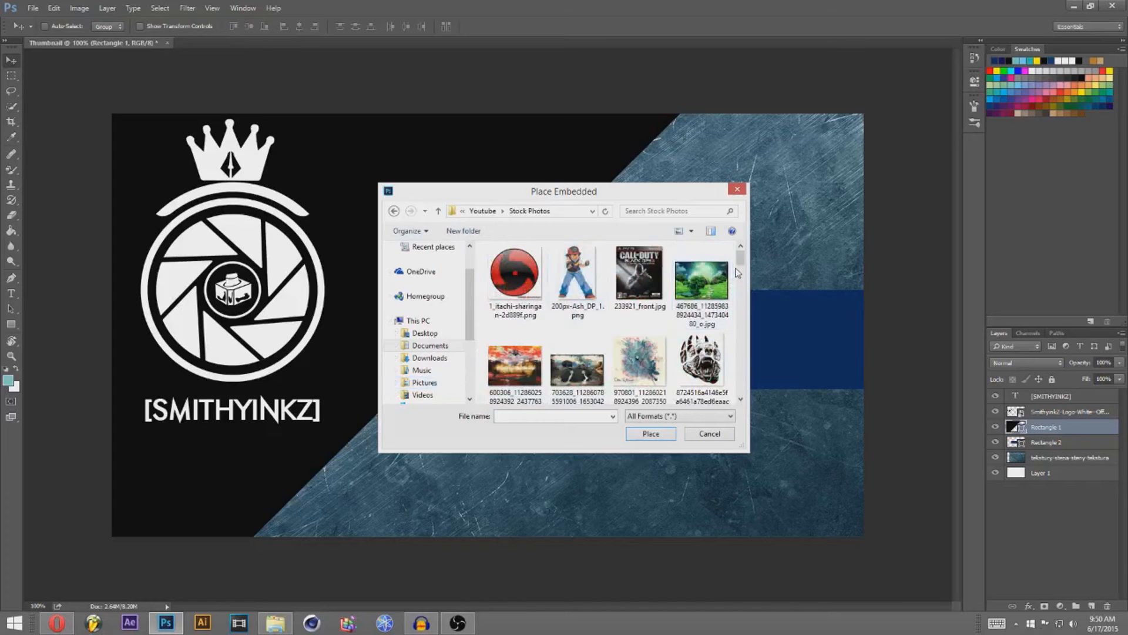
# Step: Place the battlefield soldier image and commit it in the centre of the thumbnail
pyautogui.scroll(-3, 741, 277)
pyautogui.scroll(2, 752, 273)
pyautogui.scroll(-5, 753, 305)
pyautogui.scroll(-2, 753, 323)
pyautogui.scroll(6, 753, 326)
pyautogui.doubleClick(500, 312)
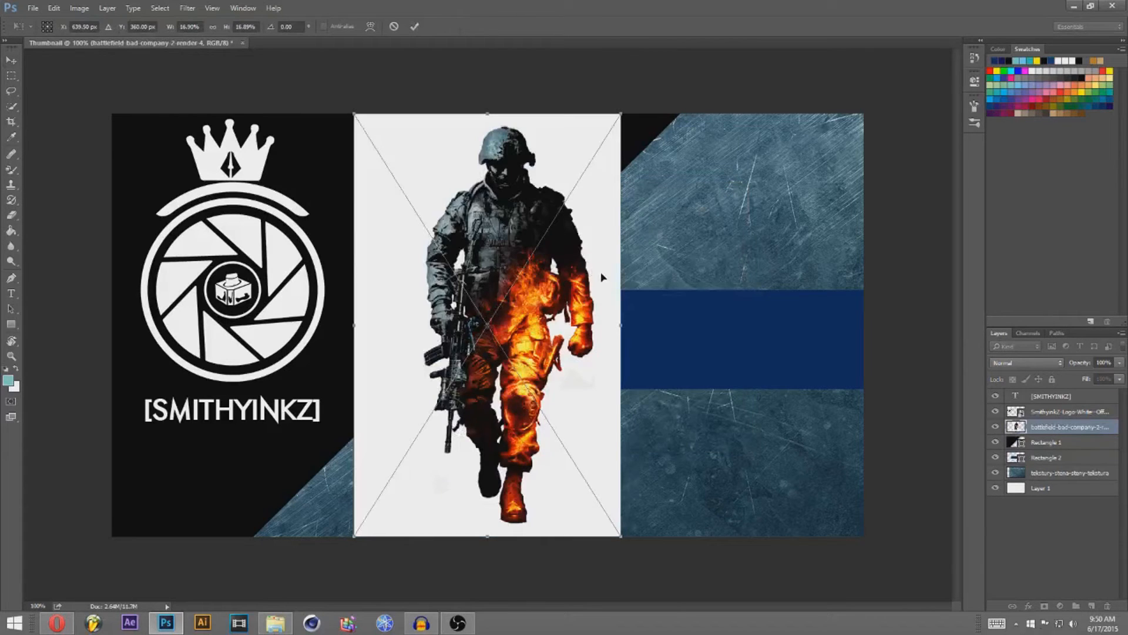
pyautogui.press('Return')
# Step: Use the Magic Eraser Tool on the soldier's white background
pyautogui.click(10, 231)
pyautogui.click(10, 215)
pyautogui.click(69, 235)
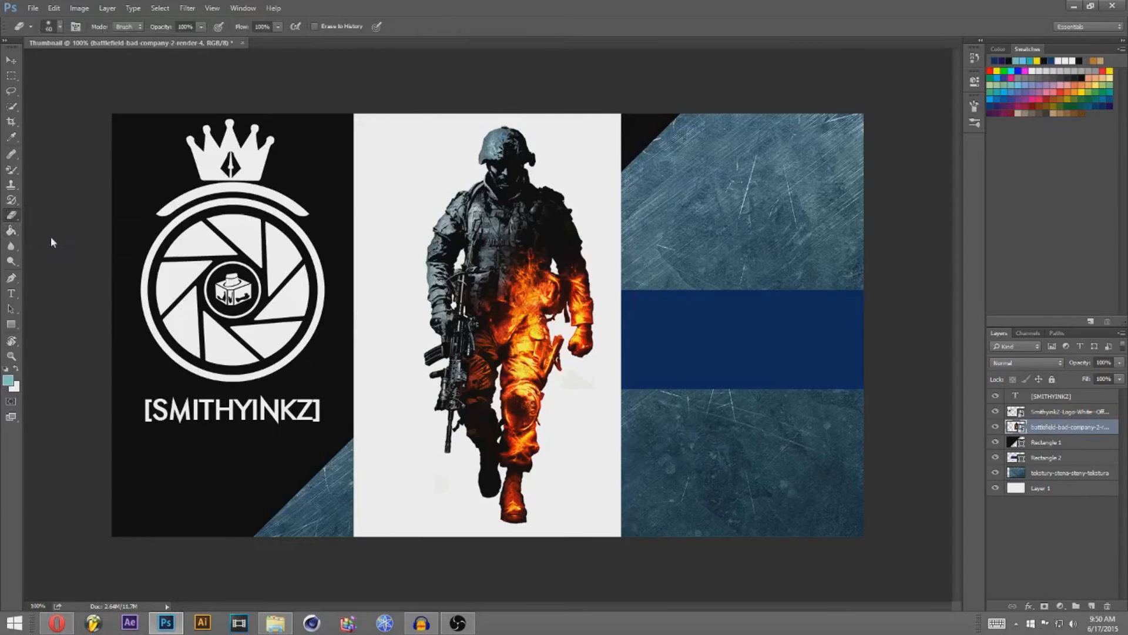
pyautogui.click(474, 140)
# Step: Rasterize the soldier layer and erase its white backdrop, undoing the accidental leg and gun erasure
pyautogui.press('Return')
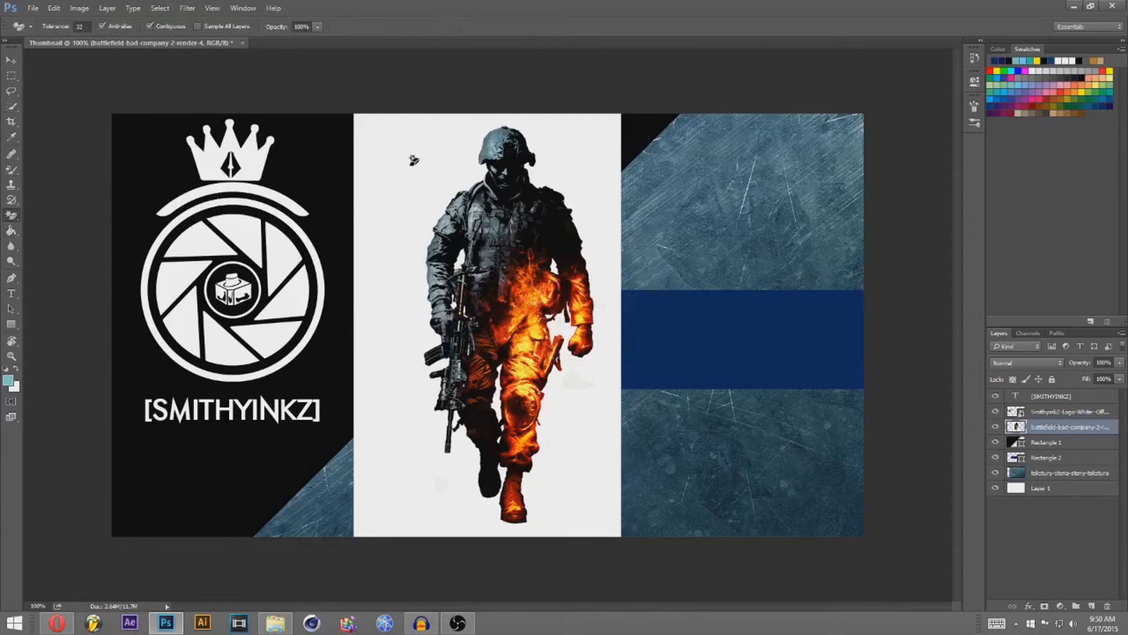
pyautogui.click(413, 168)
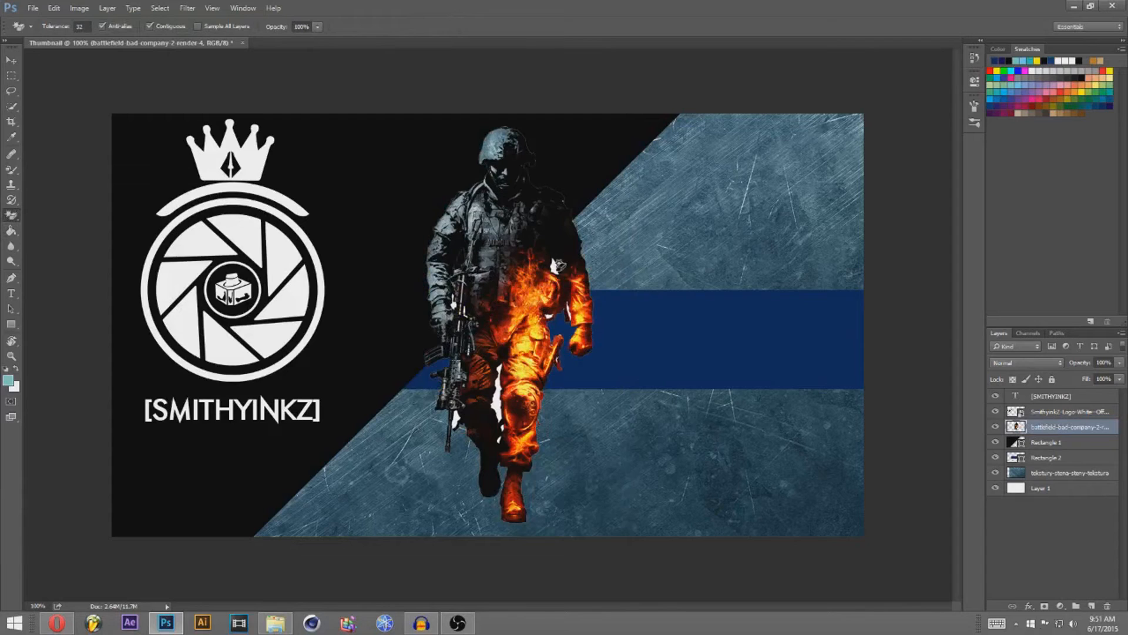
pyautogui.click(498, 399)
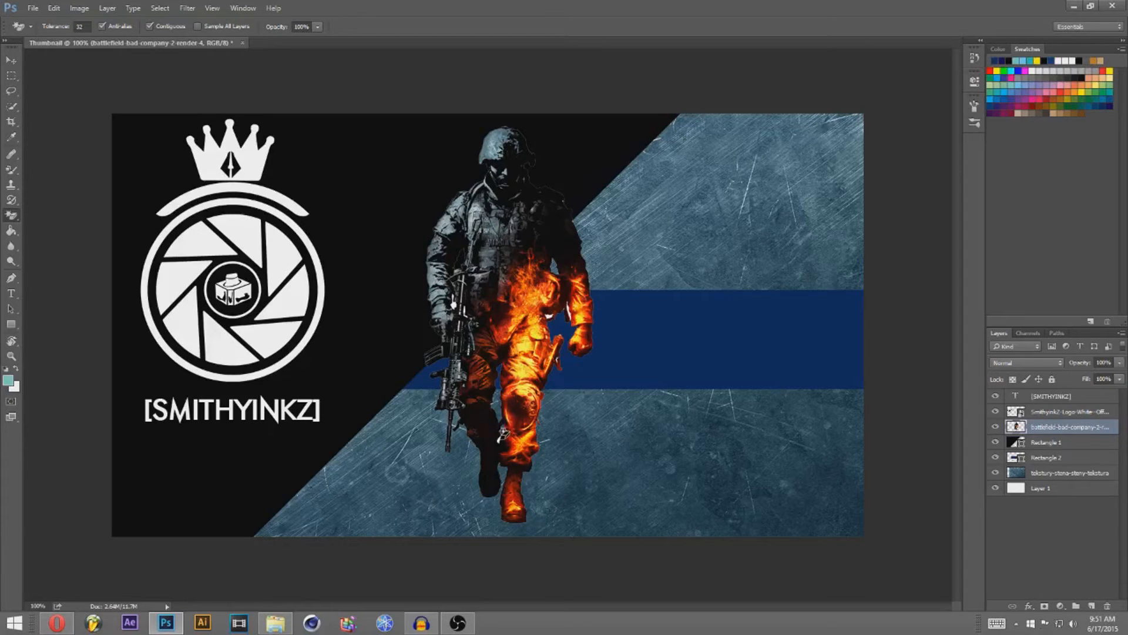
pyautogui.click(502, 434)
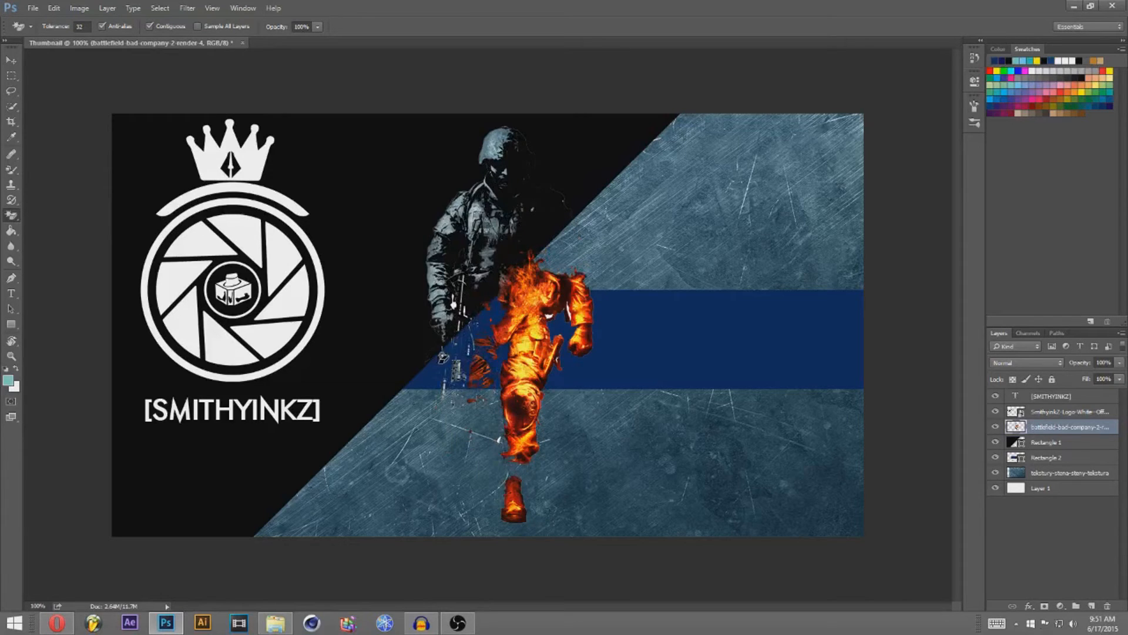
pyautogui.hotkey('ctrl', 'z')
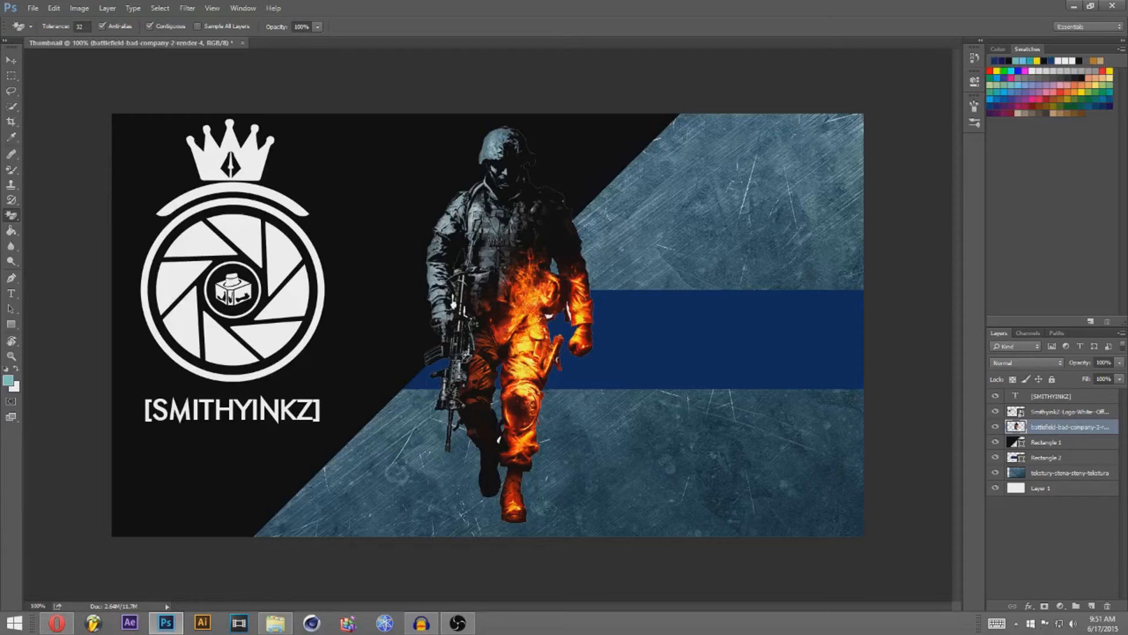
pyautogui.click(8, 64)
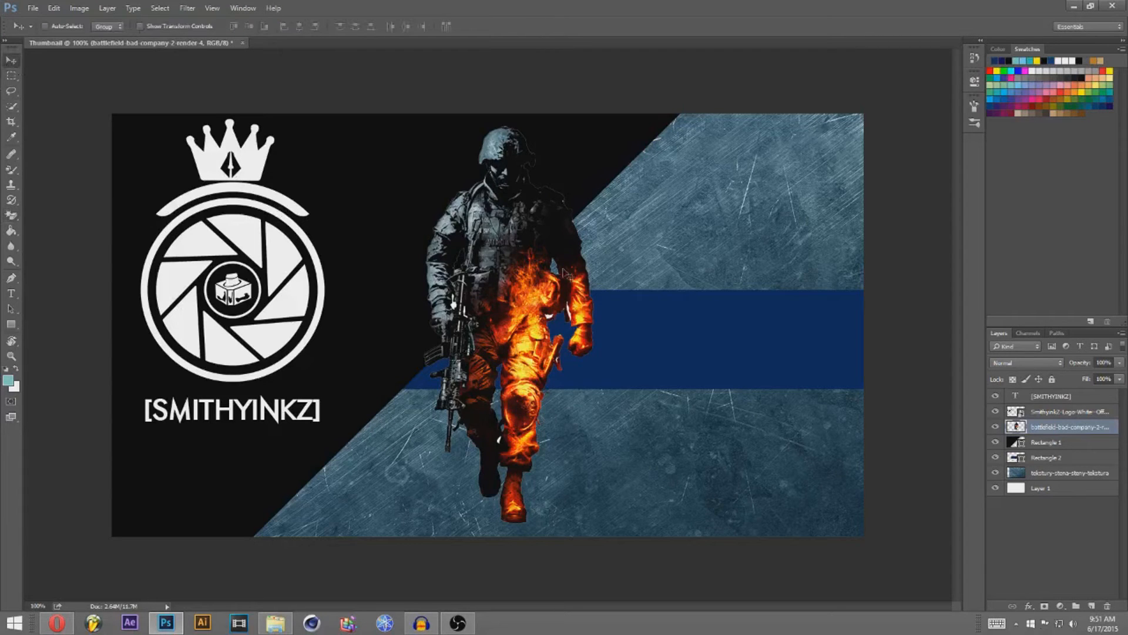
pyautogui.moveTo(1052, 431); pyautogui.dragTo(1054, 451)
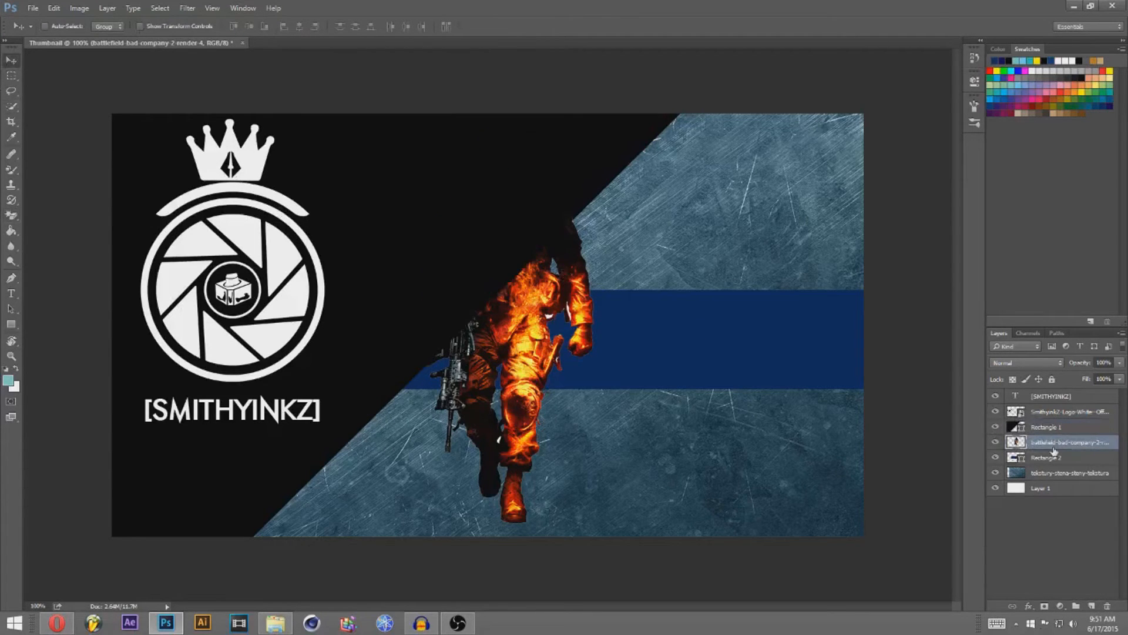
pyautogui.moveTo(492, 343); pyautogui.dragTo(521, 452)
pyautogui.hotkey('ctrl', 't')
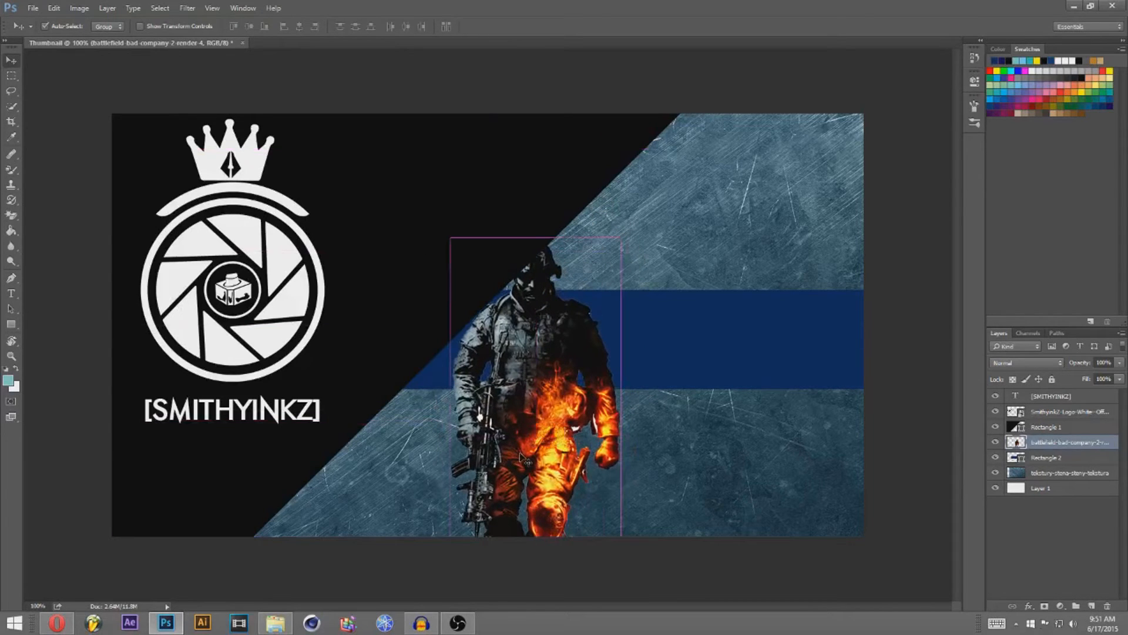
pyautogui.moveTo(620, 235); pyautogui.dragTo(878, 69)
pyautogui.moveTo(518, 377); pyautogui.dragTo(740, 434)
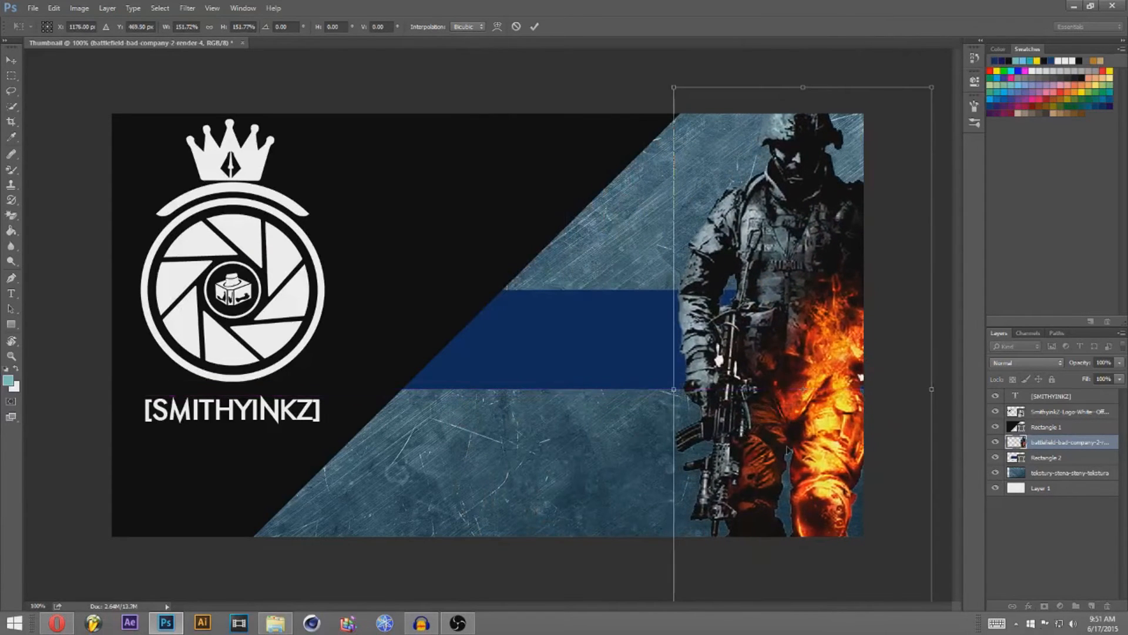
pyautogui.press('Return')
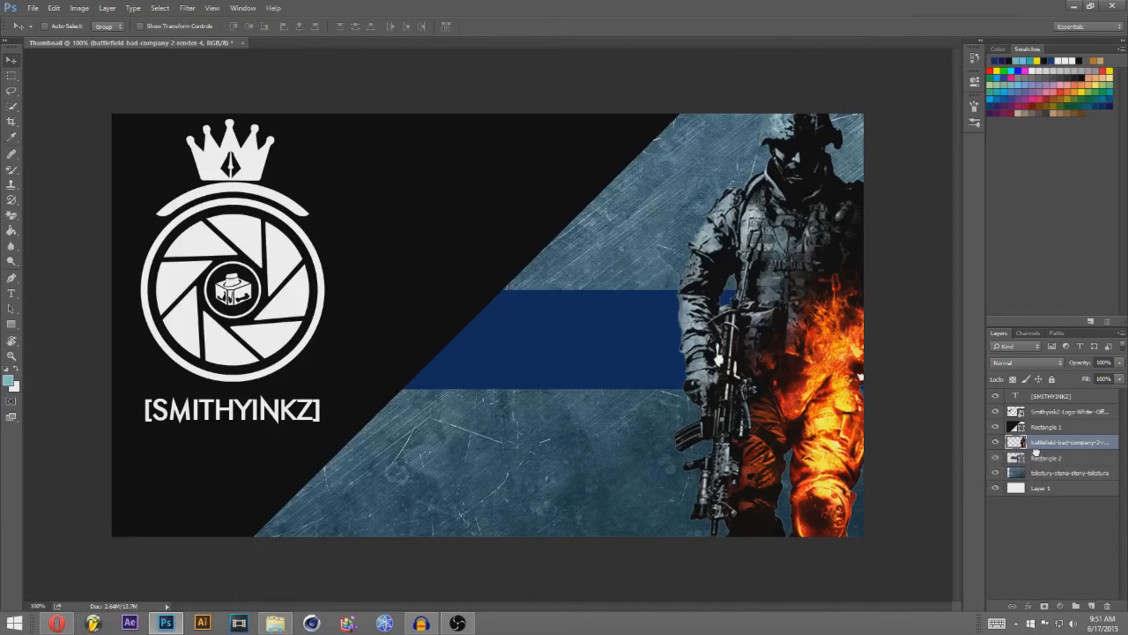
pyautogui.click(1036, 457)
pyautogui.moveTo(1042, 458); pyautogui.dragTo(1043, 465)
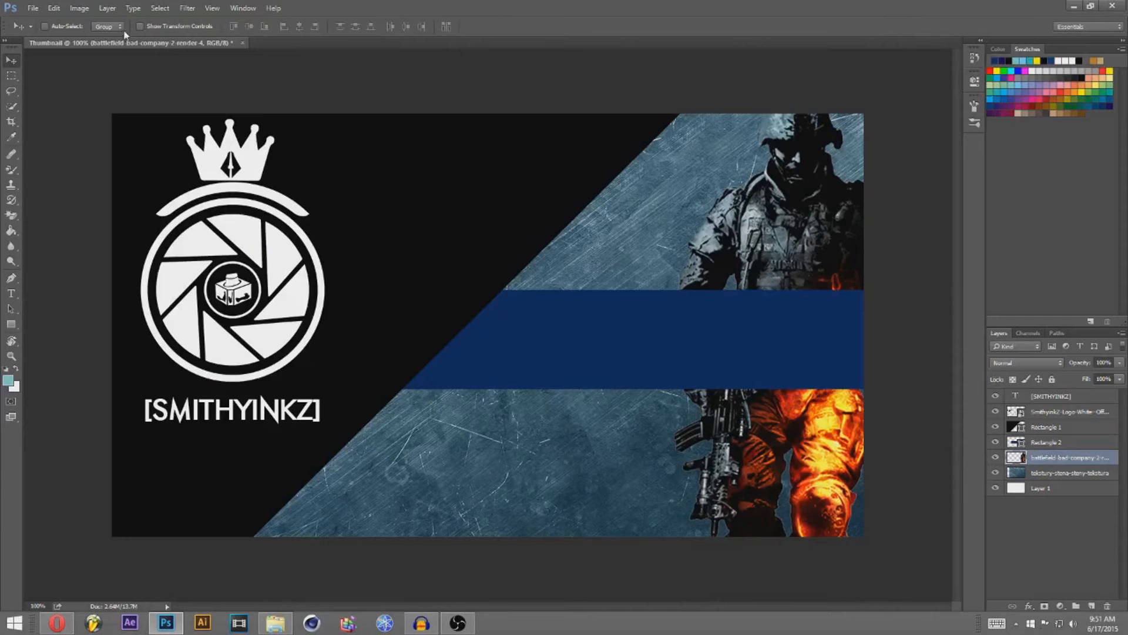
# Step: Apply a Color Balance of −63 Cyan-Red and +32 Yellow-Blue to the soldier render
pyautogui.click(79, 8)
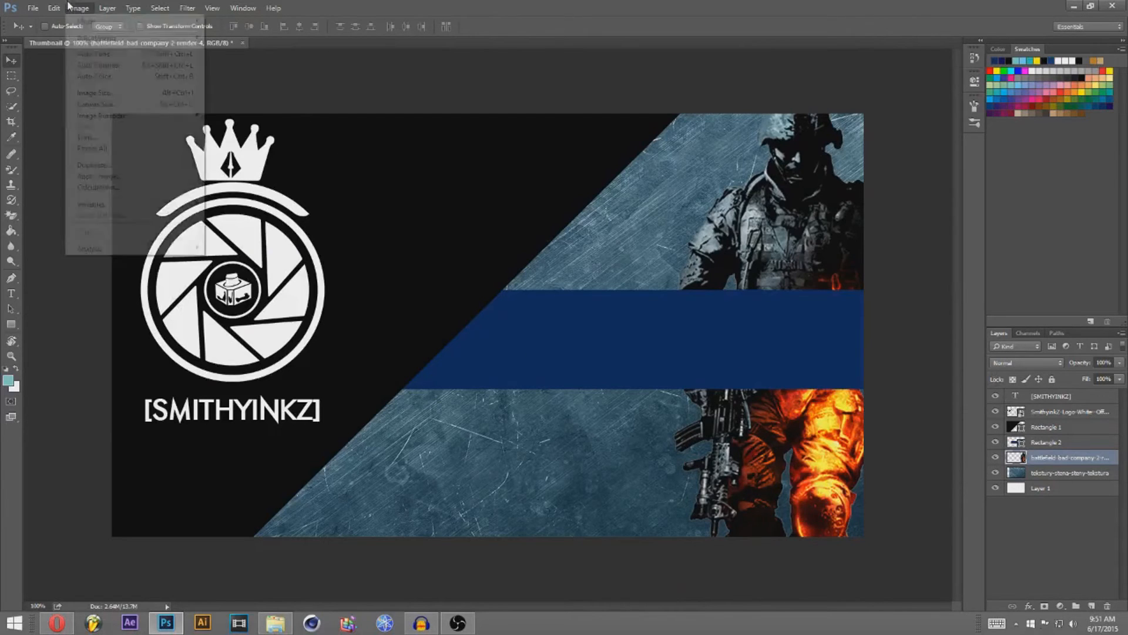
pyautogui.moveTo(97, 39)
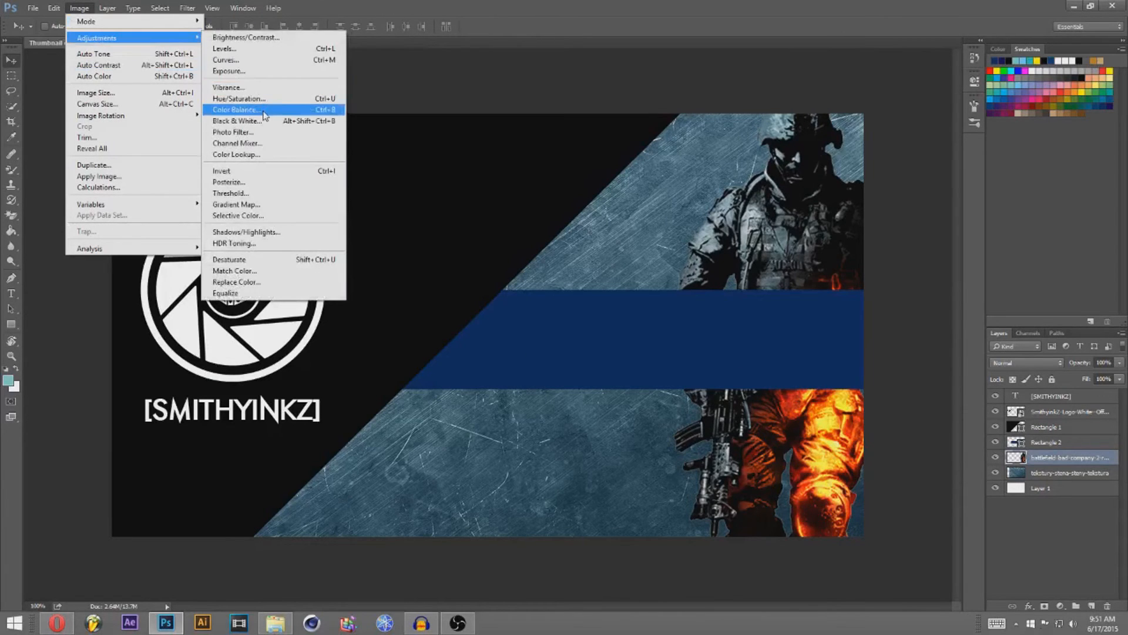
pyautogui.click(224, 110)
pyautogui.moveTo(544, 304); pyautogui.dragTo(562, 333)
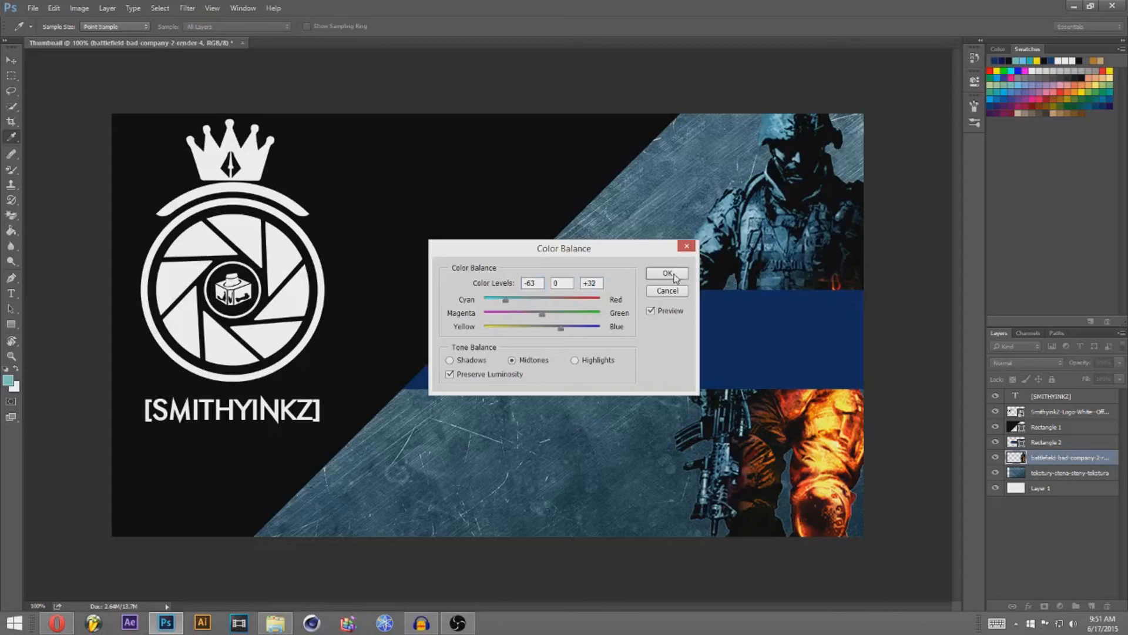
pyautogui.click(668, 273)
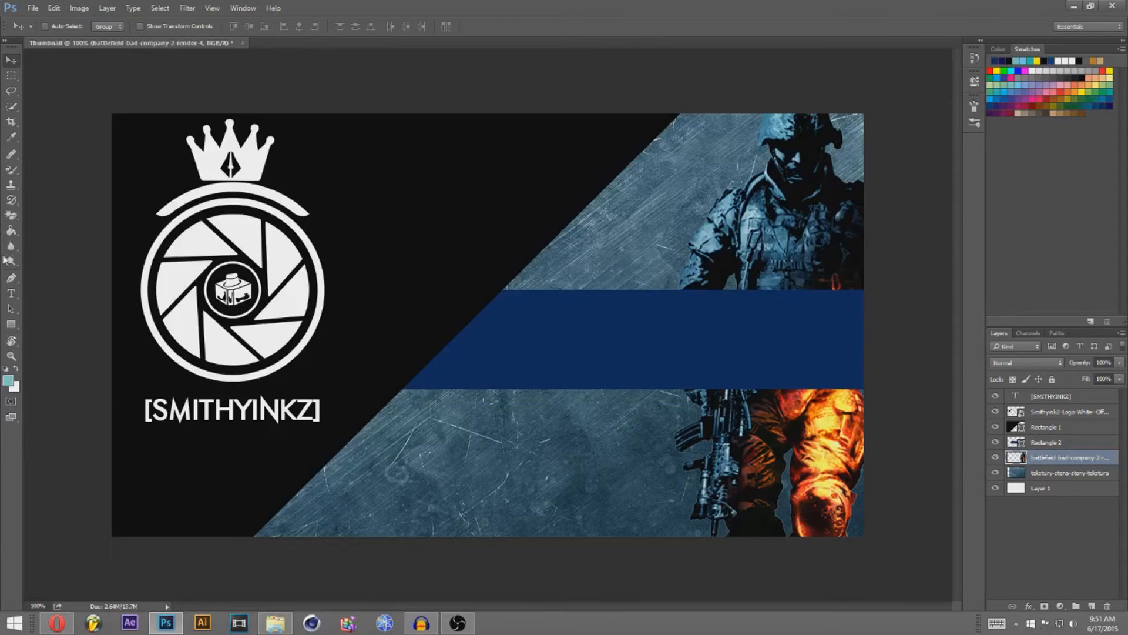
pyautogui.click(11, 293)
# Step: Type 'PHOTOSHOP 101' and move it into the navy band
pyautogui.click(1061, 399)
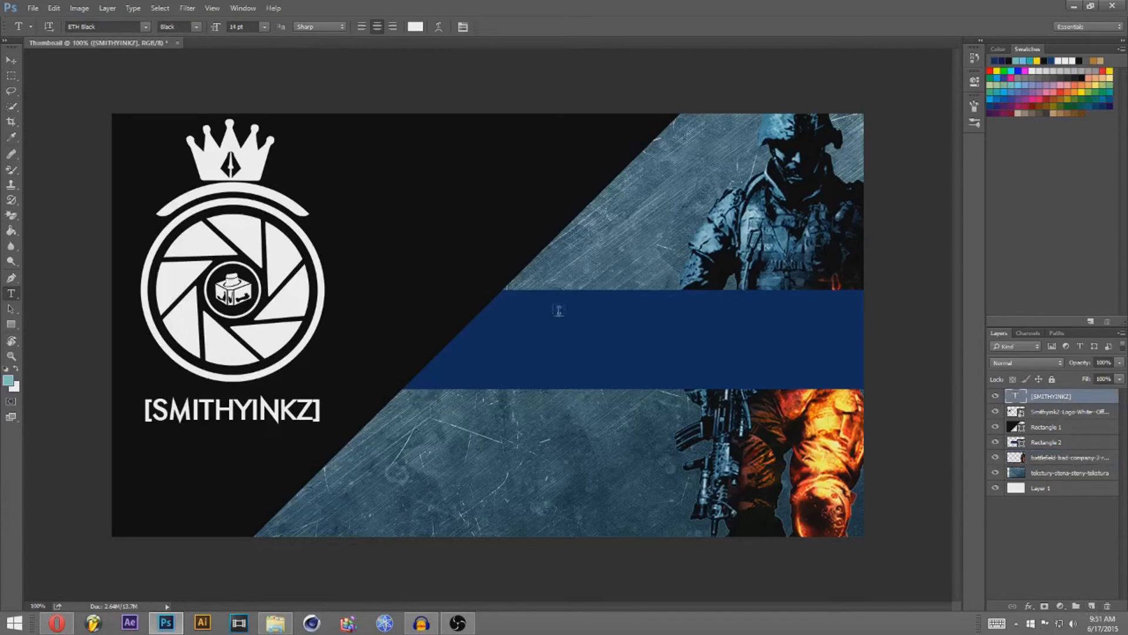
pyautogui.click(505, 299)
pyautogui.write('T')
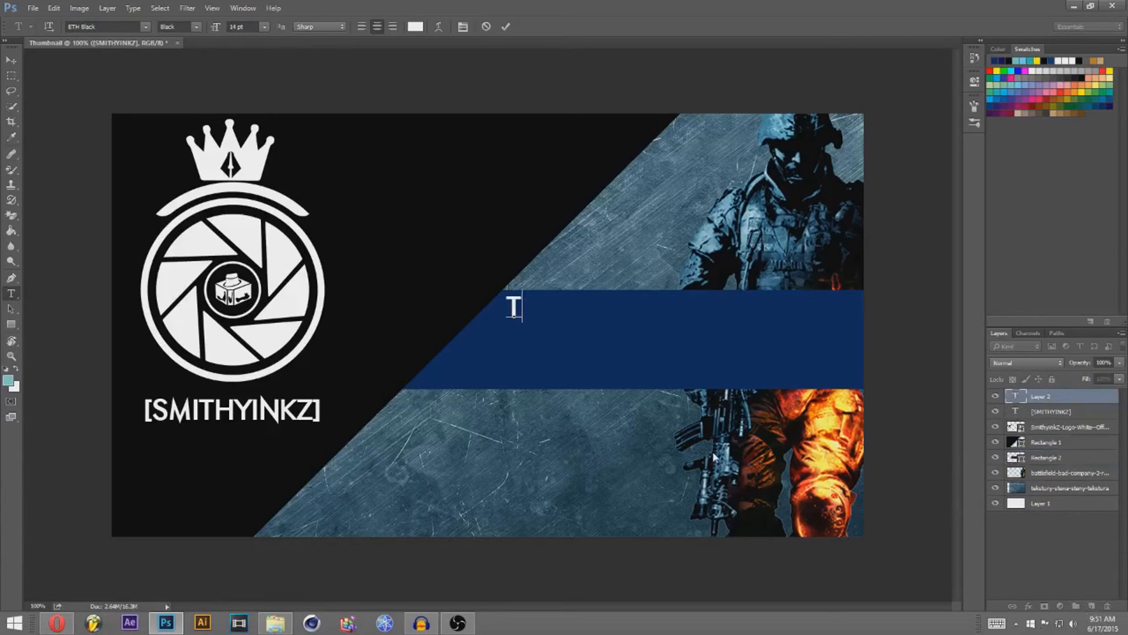
pyautogui.write('HUMBNIA')
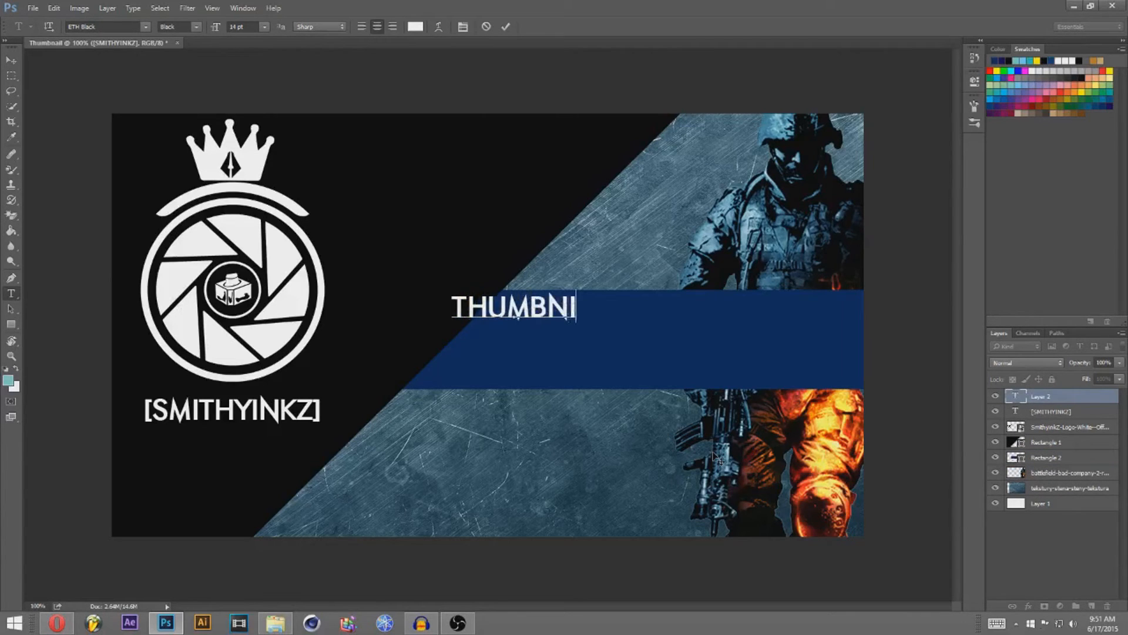
pyautogui.press('BackSpace')
pyautogui.press('BackSpace')
pyautogui.press('BackSpace')
pyautogui.press('BackSpace')
pyautogui.press('BackSpace')
pyautogui.press('BackSpace')
pyautogui.press('BackSpace')
pyautogui.press('BackSpace')
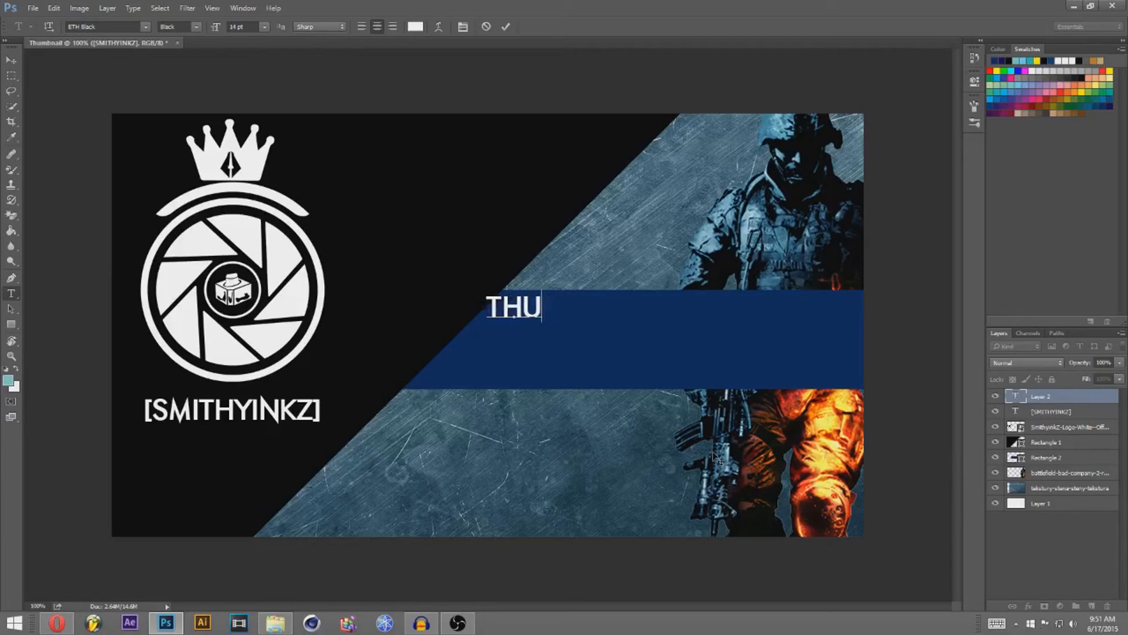
pyautogui.write('PHOTO')
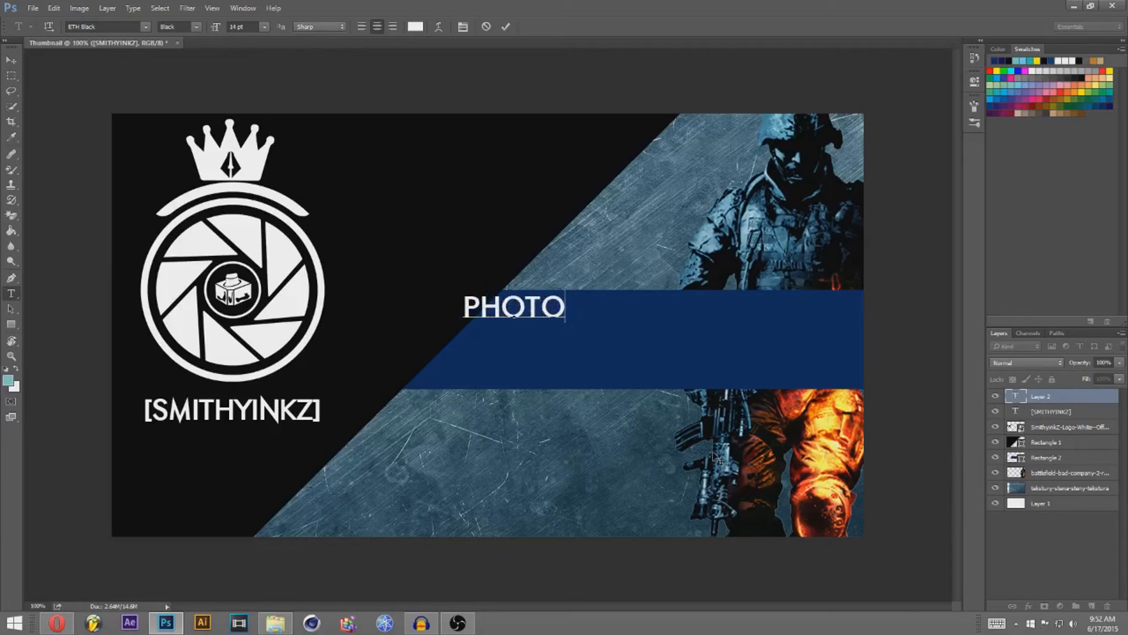
pyautogui.write('SHOP 101')
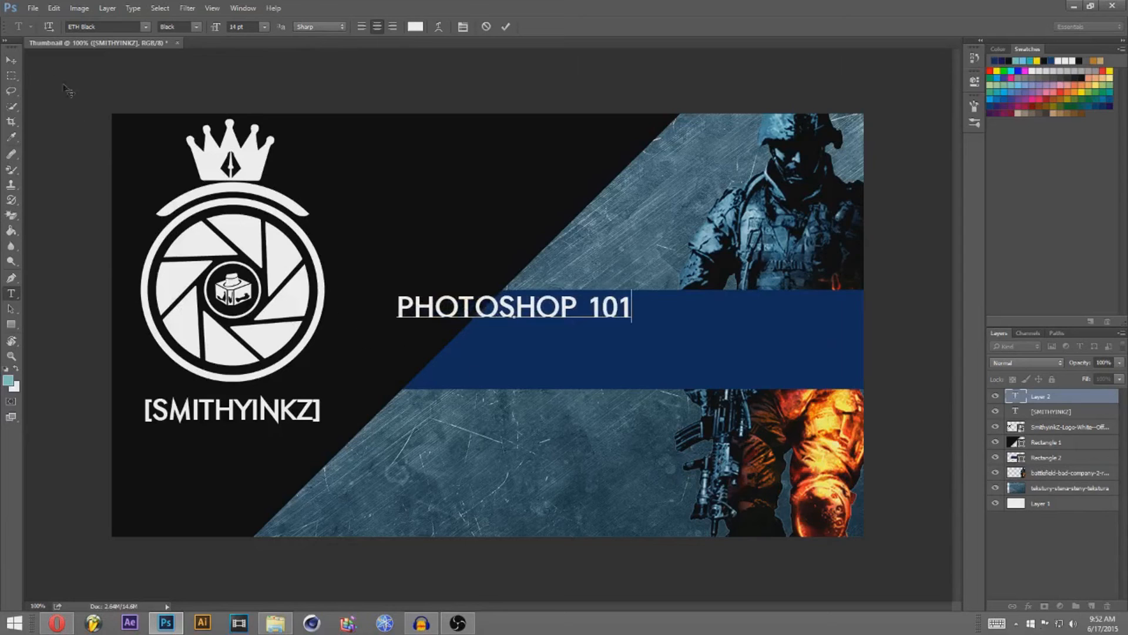
pyautogui.click(11, 60)
pyautogui.moveTo(452, 328); pyautogui.dragTo(554, 310)
# Step: Add 'THUMBNAIL' as a second text layer, offset right beneath '101'
pyautogui.click(11, 294)
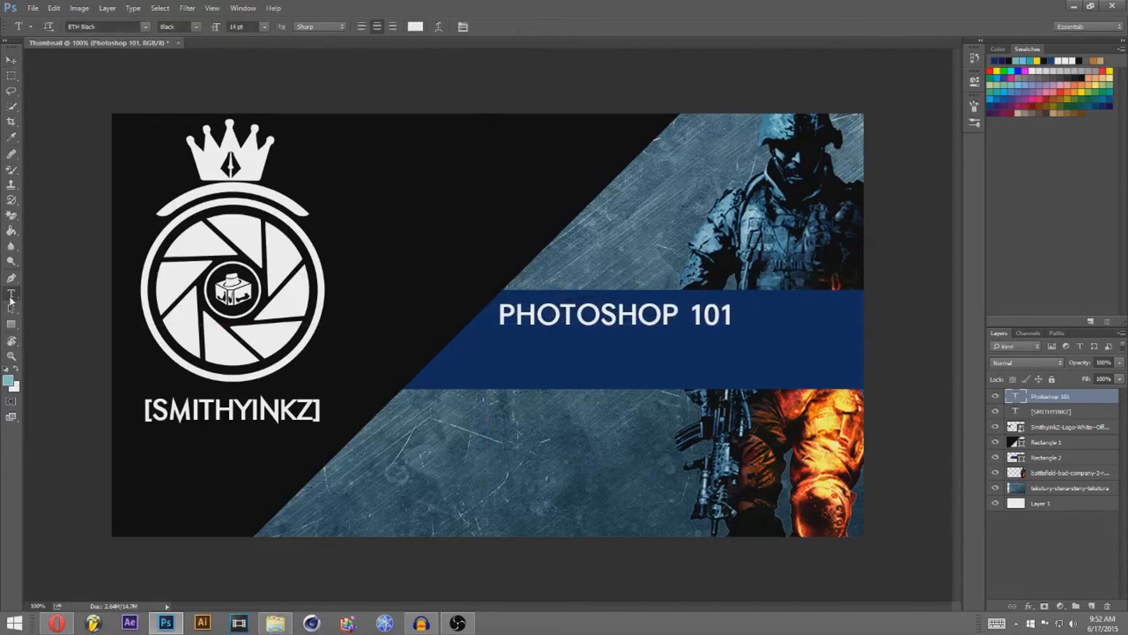
pyautogui.click(559, 344)
pyautogui.write('THUMBNAIL')
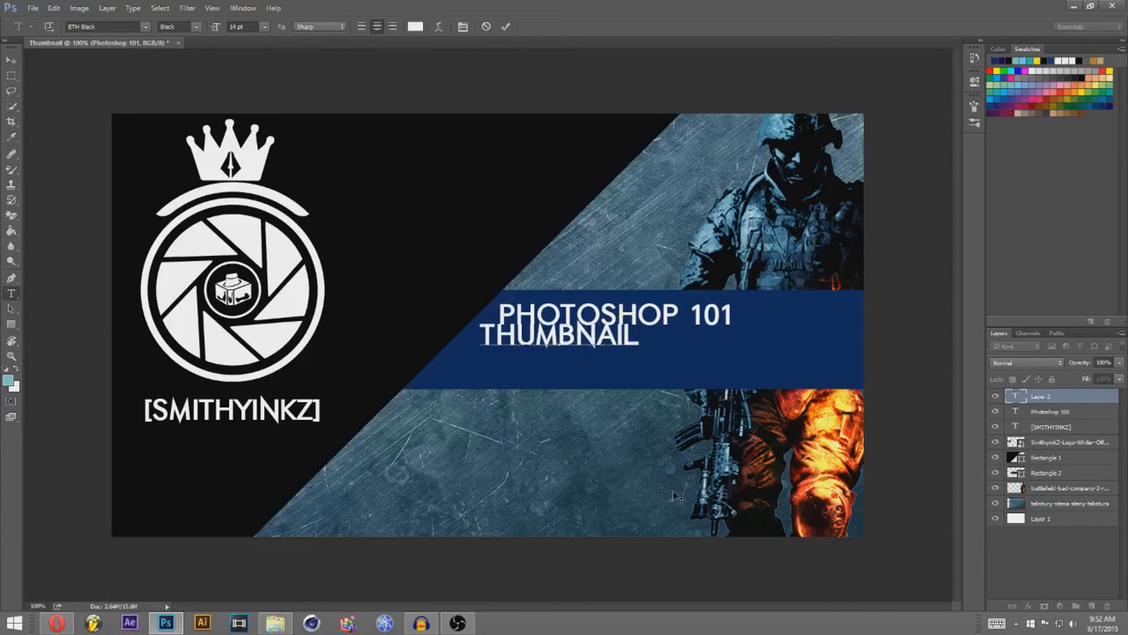
pyautogui.moveTo(553, 340); pyautogui.dragTo(743, 345)
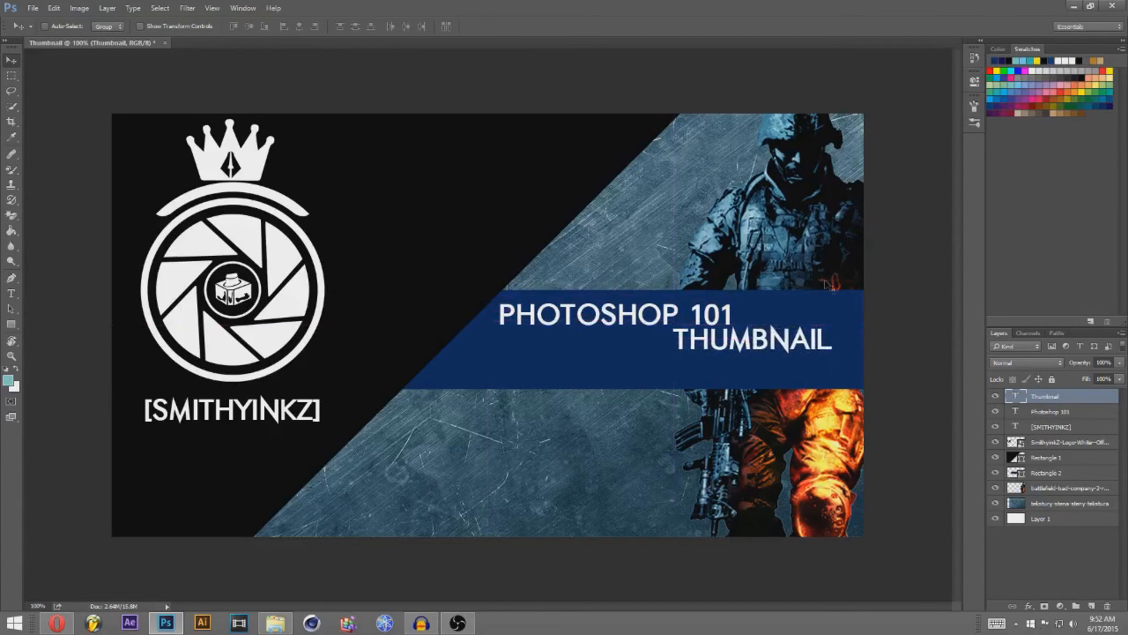
pyautogui.press('Right')
pyautogui.press('Right')
pyautogui.press('Right')
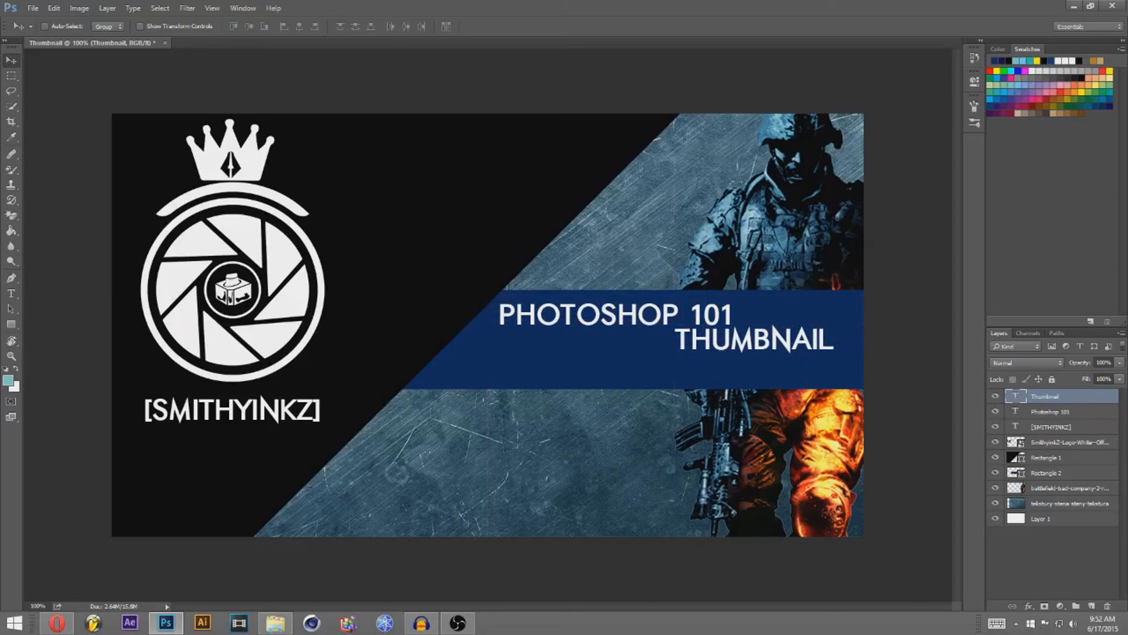
# Step: Open PHOTOSHOP 101's layer styles and try a thicker stroke, then remove it
pyautogui.click(1090, 412)
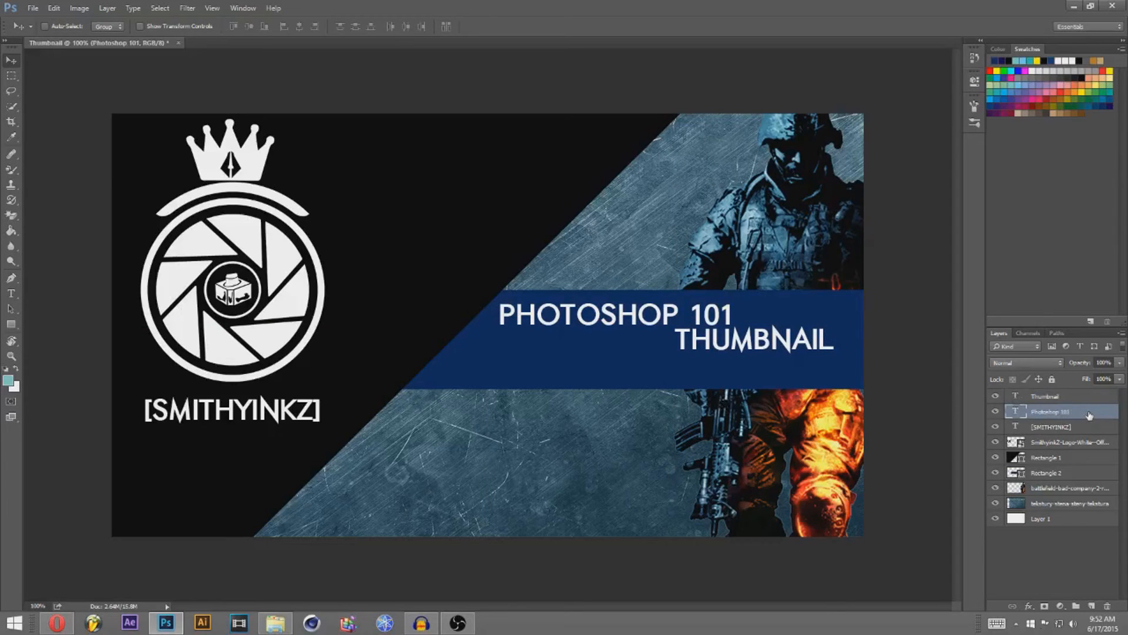
pyautogui.doubleClick(1089, 414)
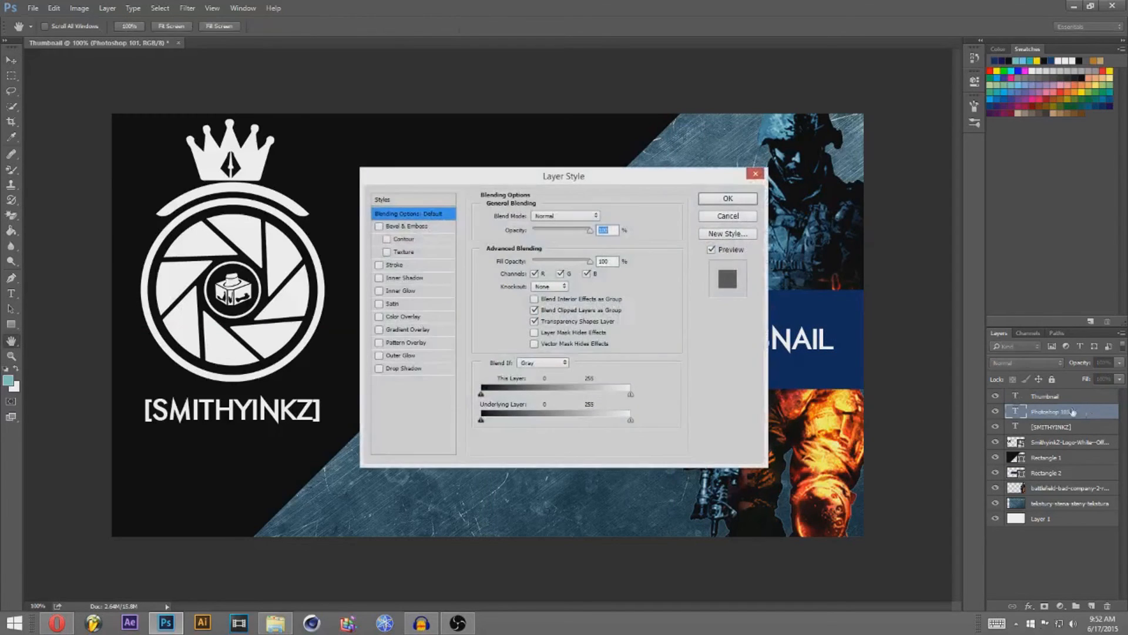
pyautogui.moveTo(414, 176); pyautogui.dragTo(137, 191)
pyautogui.click(101, 280)
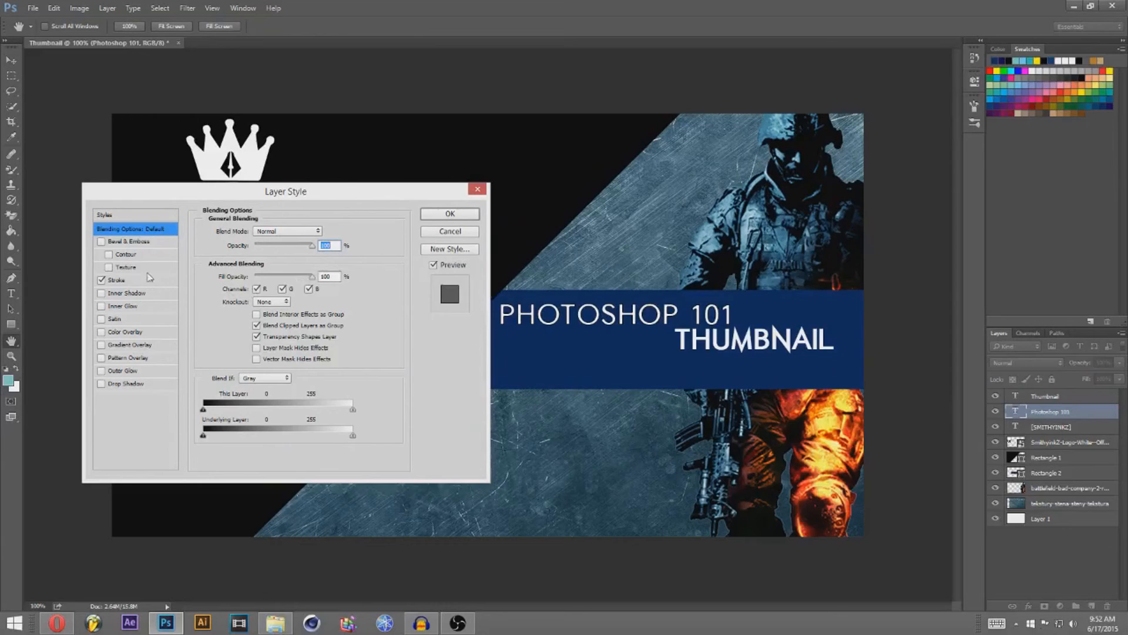
pyautogui.click(128, 281)
pyautogui.moveTo(255, 234); pyautogui.dragTo(246, 237)
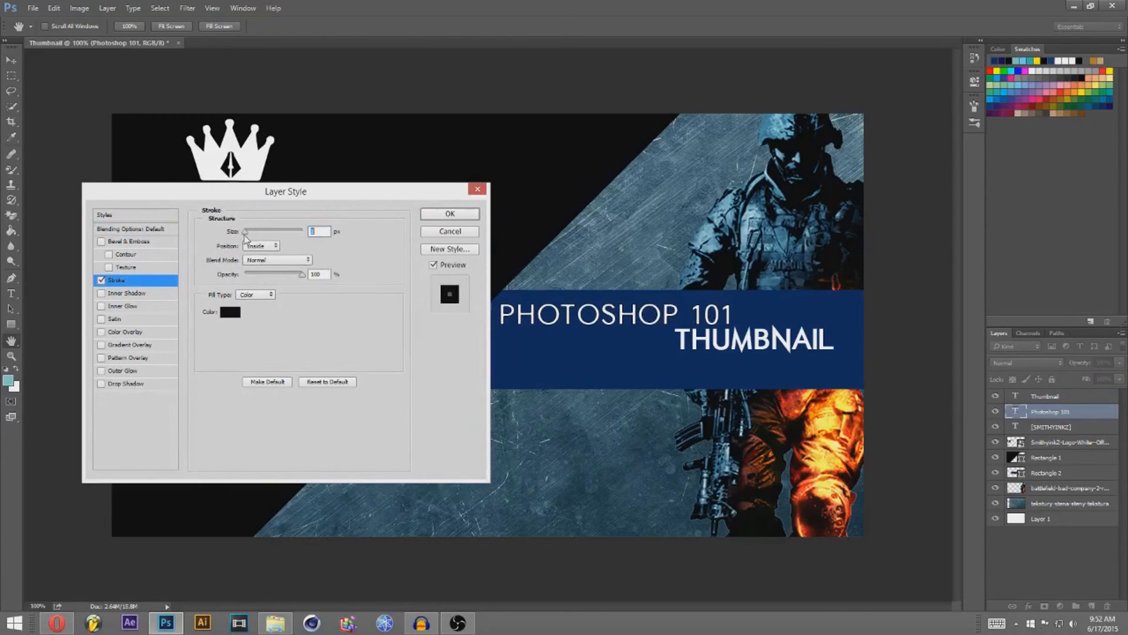
pyautogui.click(101, 281)
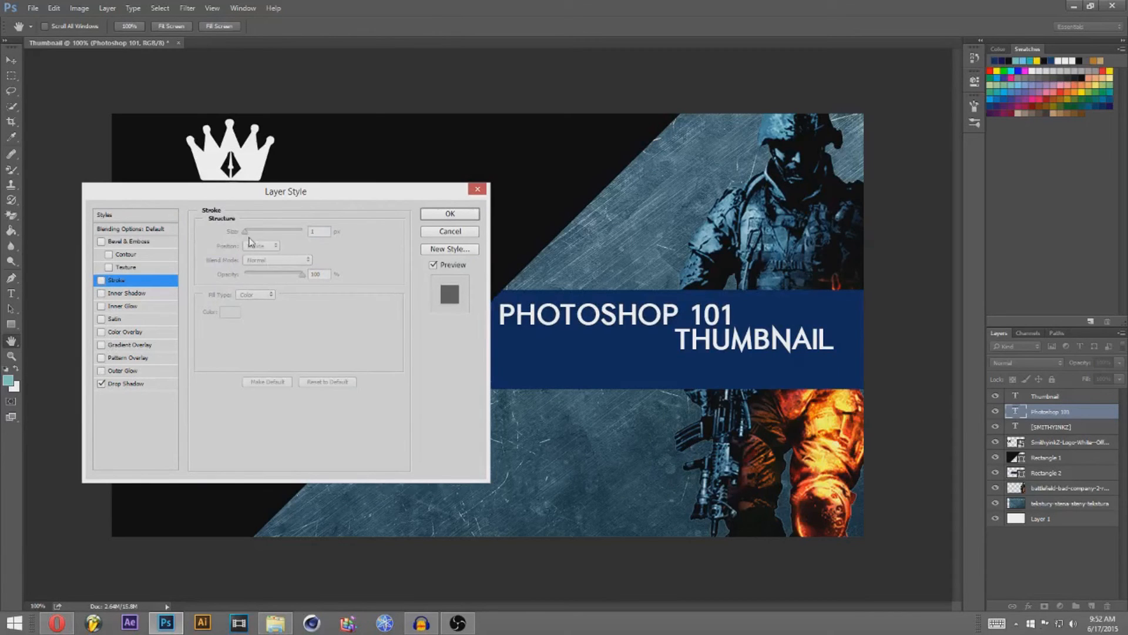
# Step: Give PHOTOSHOP 101 a drop shadow with 80% opacity, 20% spread and 21 px size
pyautogui.click(131, 385)
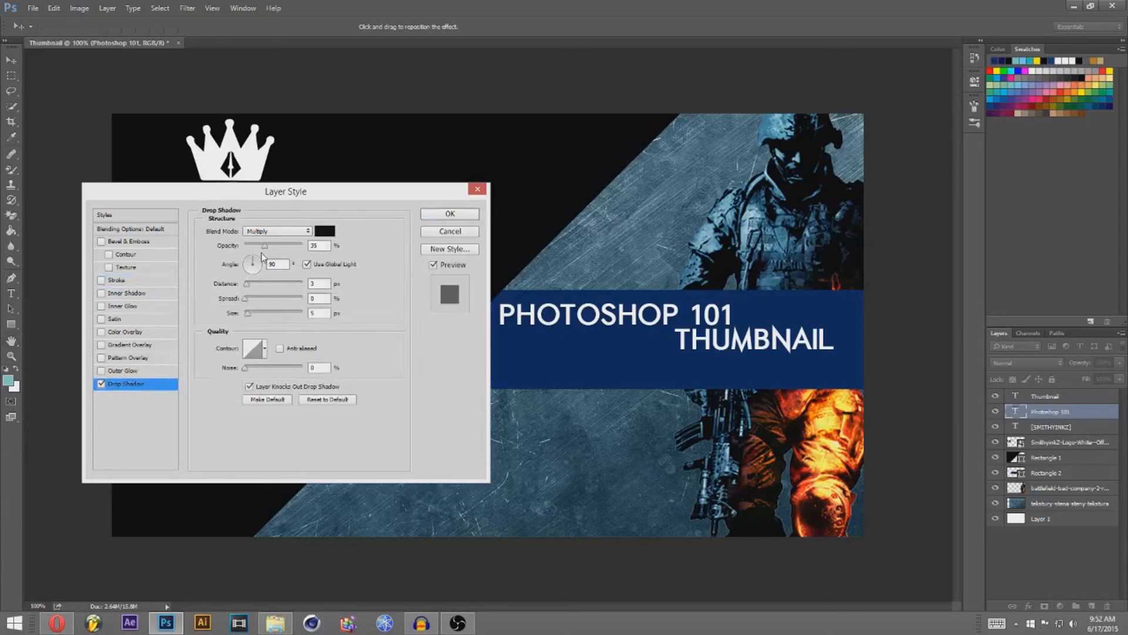
pyautogui.moveTo(266, 251); pyautogui.dragTo(288, 254)
pyautogui.click(249, 300)
pyautogui.click(253, 314)
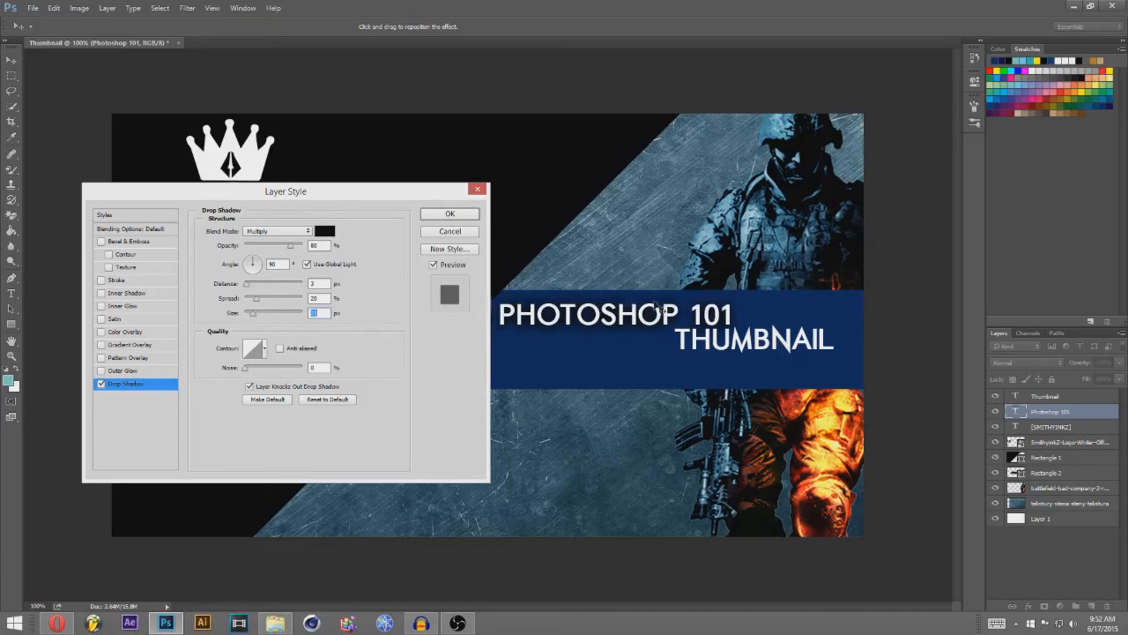
pyautogui.click(450, 213)
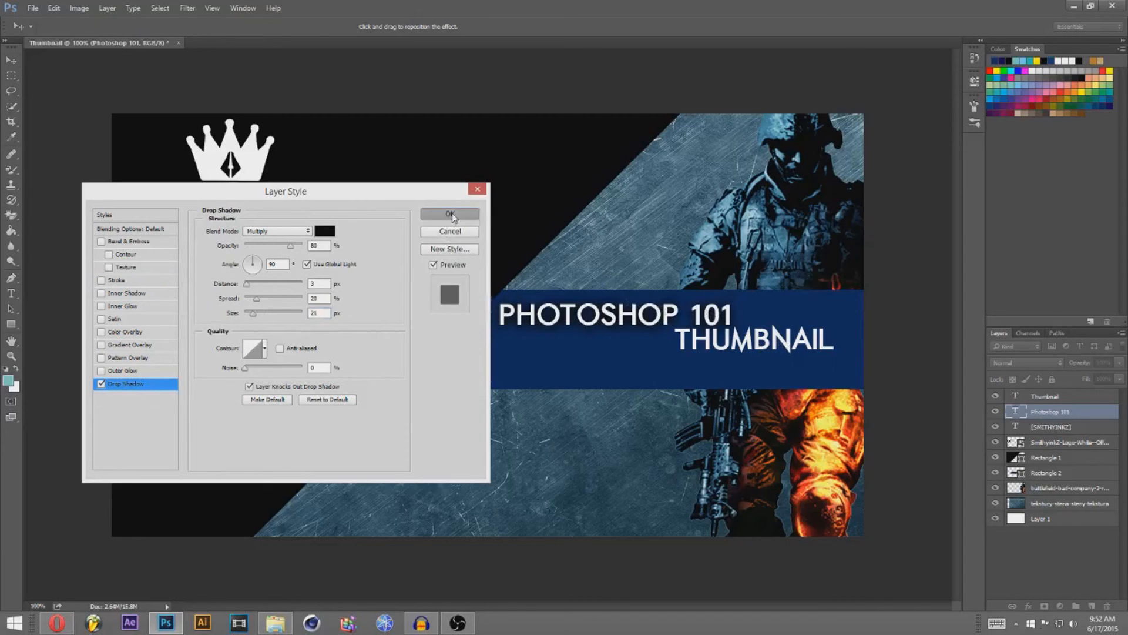
pyautogui.click(1055, 397)
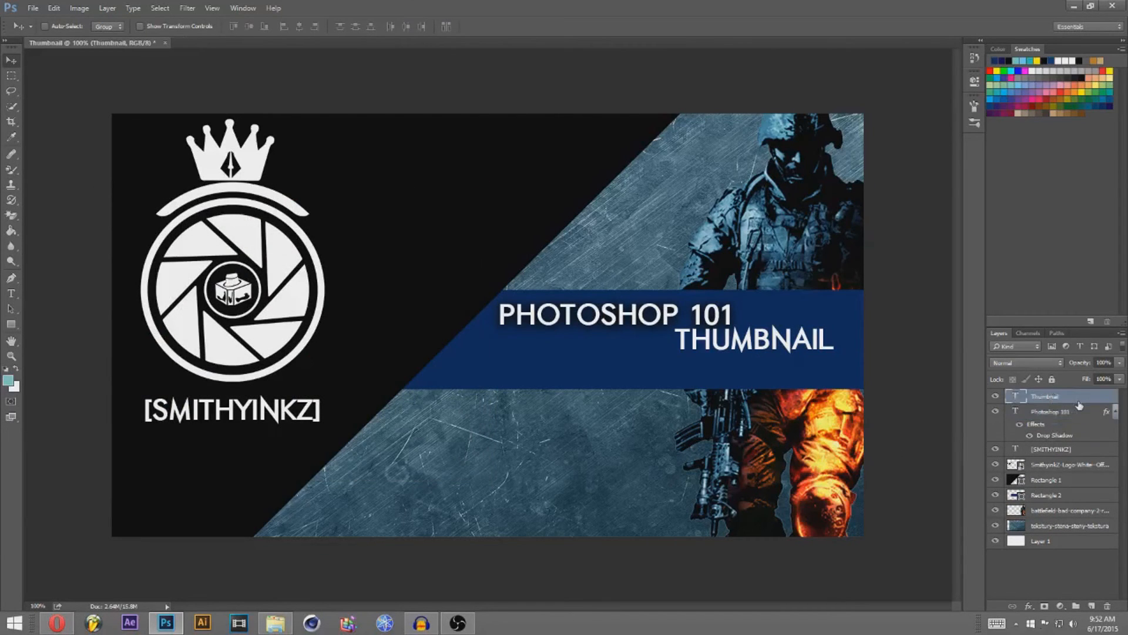
# Step: Add a Multiply drop shadow to THUMBNAIL with 58% opacity and 26% spread
pyautogui.doubleClick(1079, 402)
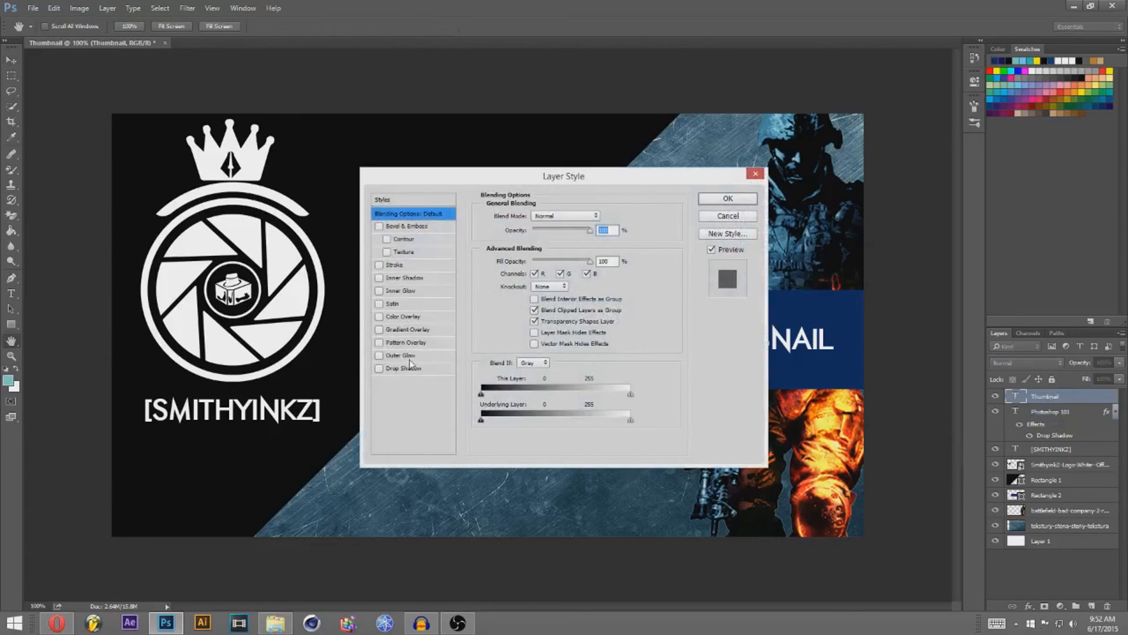
pyautogui.click(411, 369)
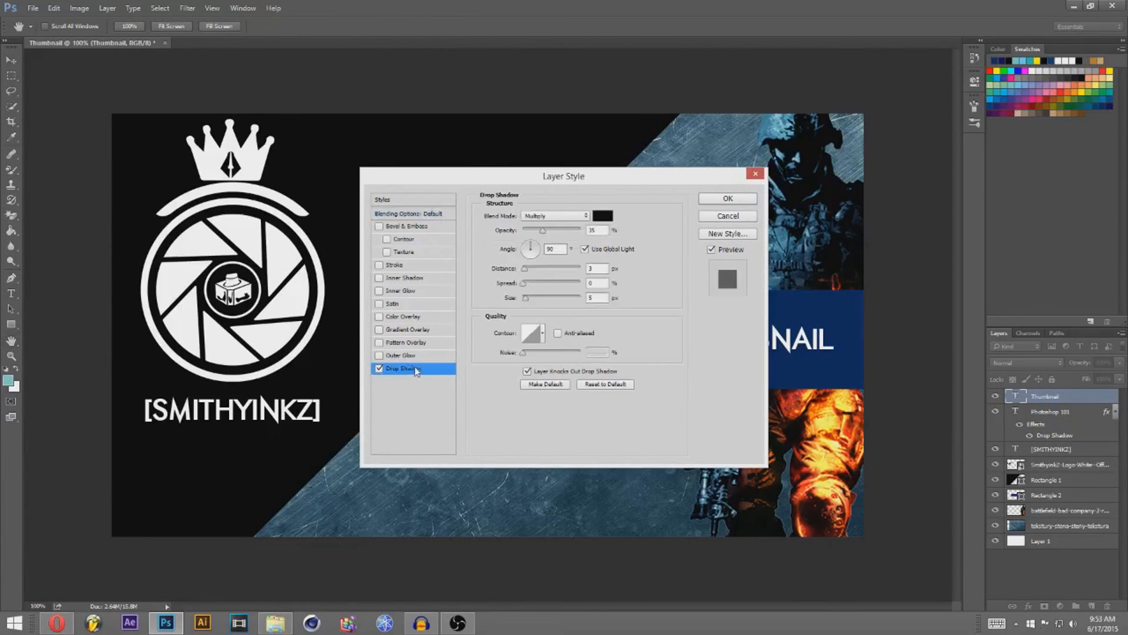
pyautogui.moveTo(542, 230); pyautogui.dragTo(550, 231)
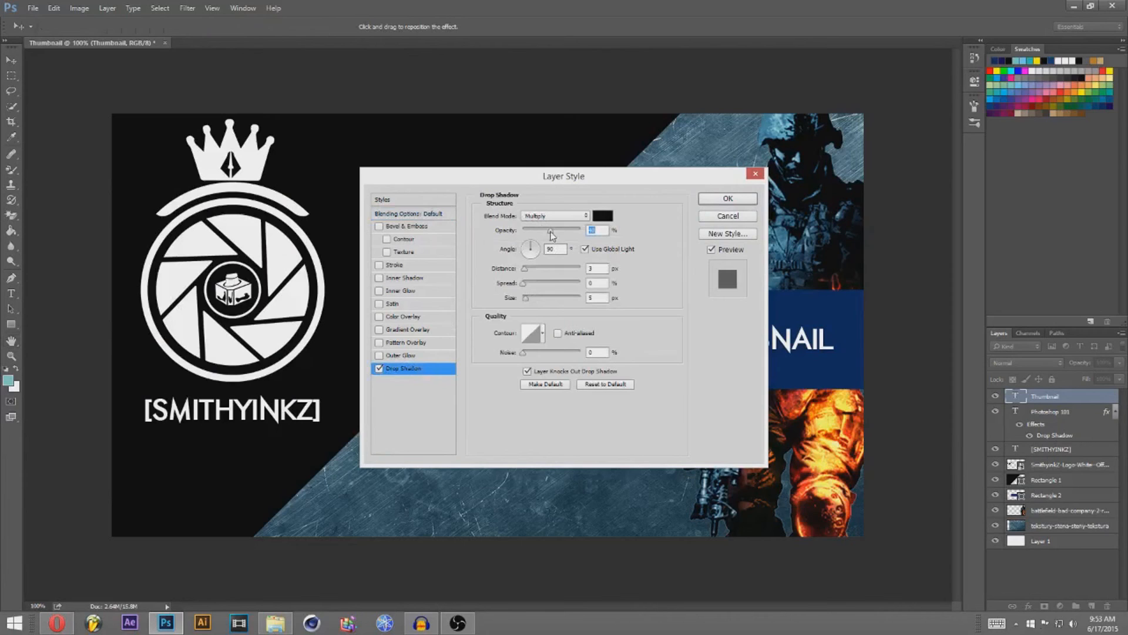
pyautogui.moveTo(526, 285)
pyautogui.mouseDown()
pyautogui.moveTo(537, 288)
pyautogui.moveTo(532, 299)
pyautogui.mouseUp()
pyautogui.moveTo(551, 180); pyautogui.dragTo(246, 175)
pyautogui.click(432, 192)
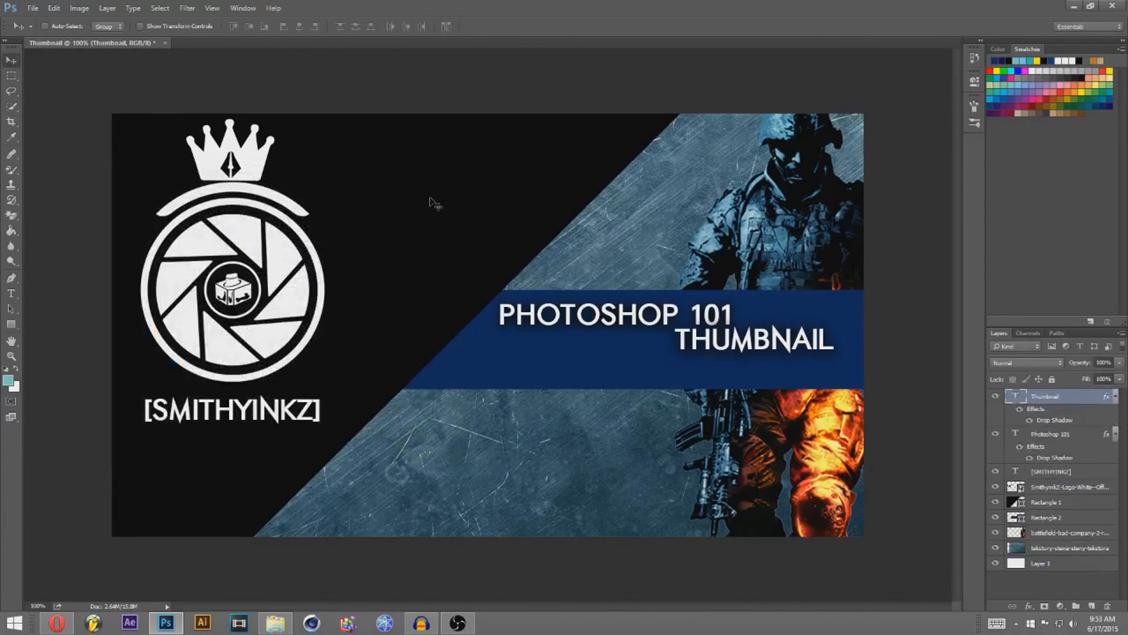